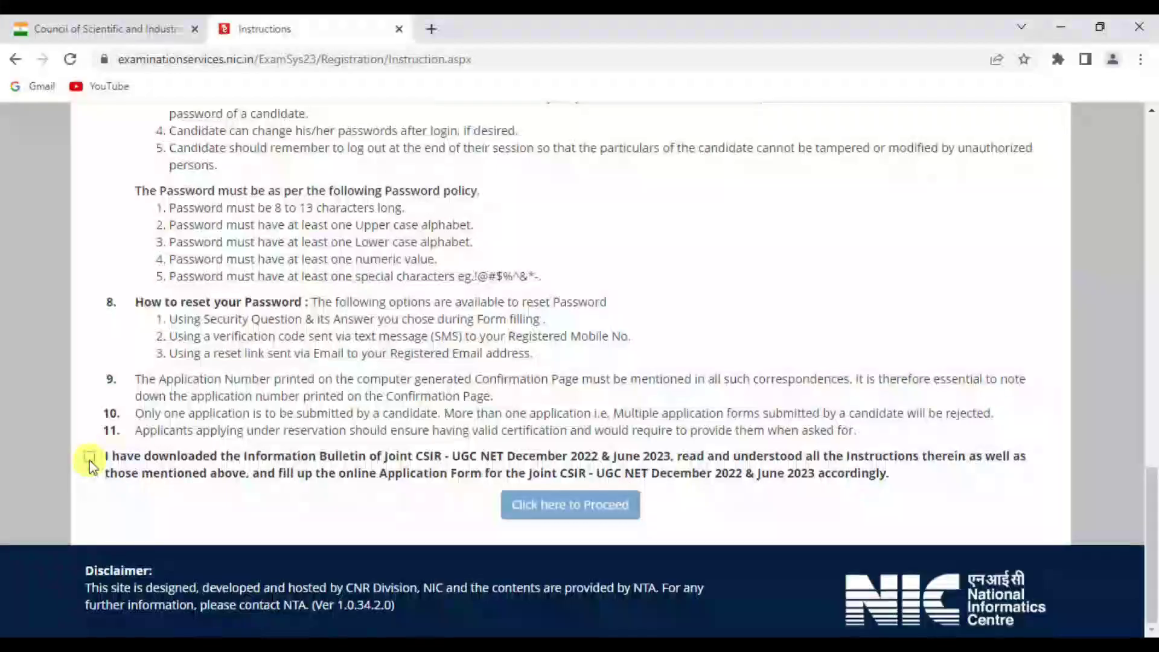
Start a new registration and enter the candidate's and parents' names, date of birth and Female gender
click(90, 457)
click(567, 513)
click(476, 301)
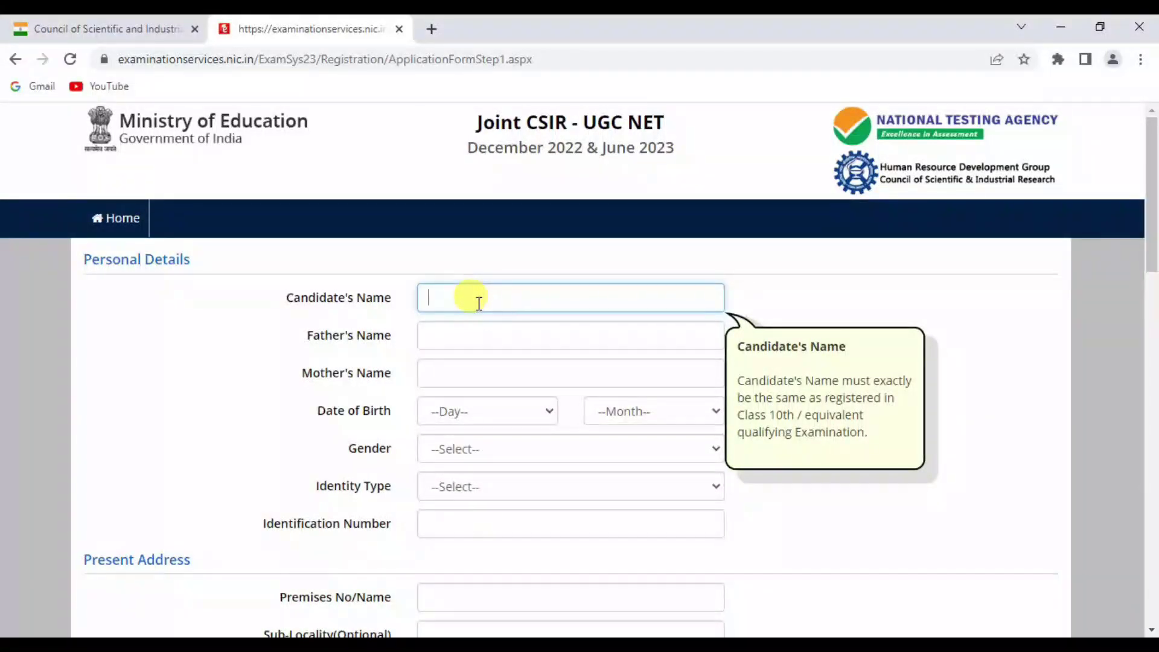
text(AFEEFA)
key(Tab)
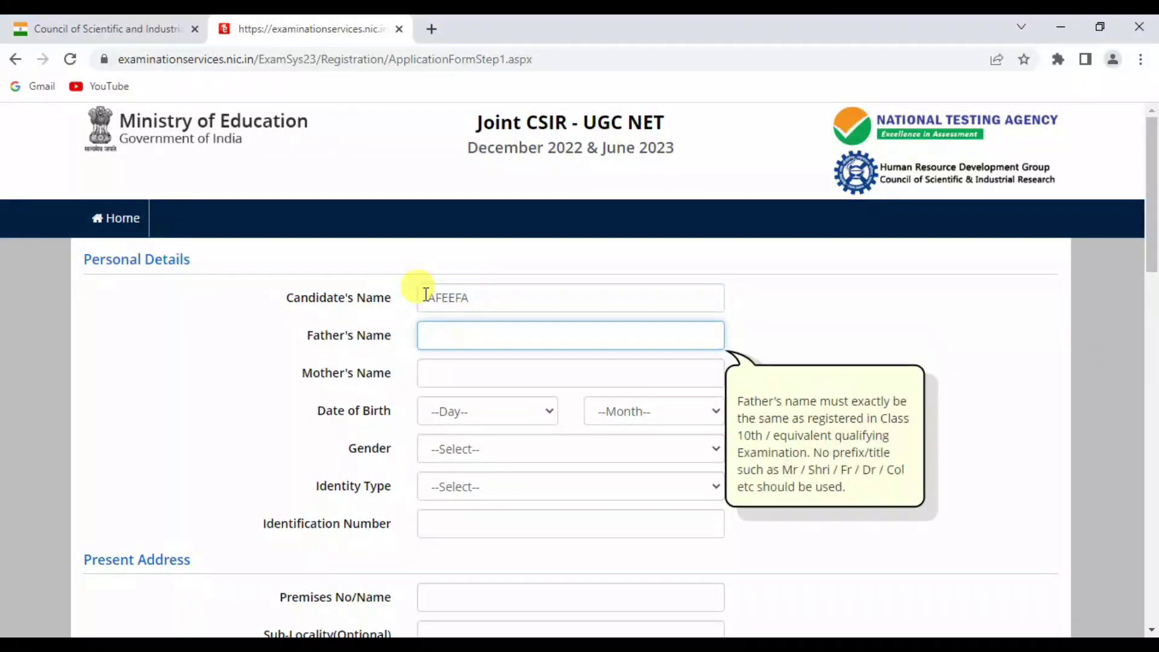
text(SAEDA)
key(Tab)
key(Tab)
key(alt+Down)
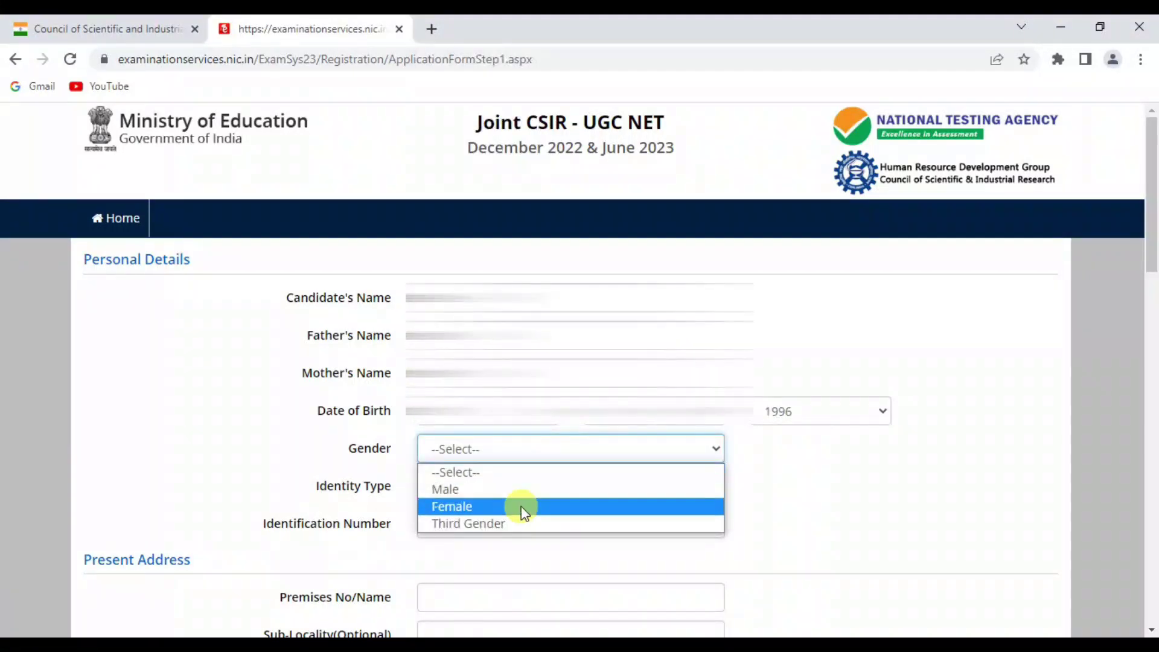
click(520, 506)
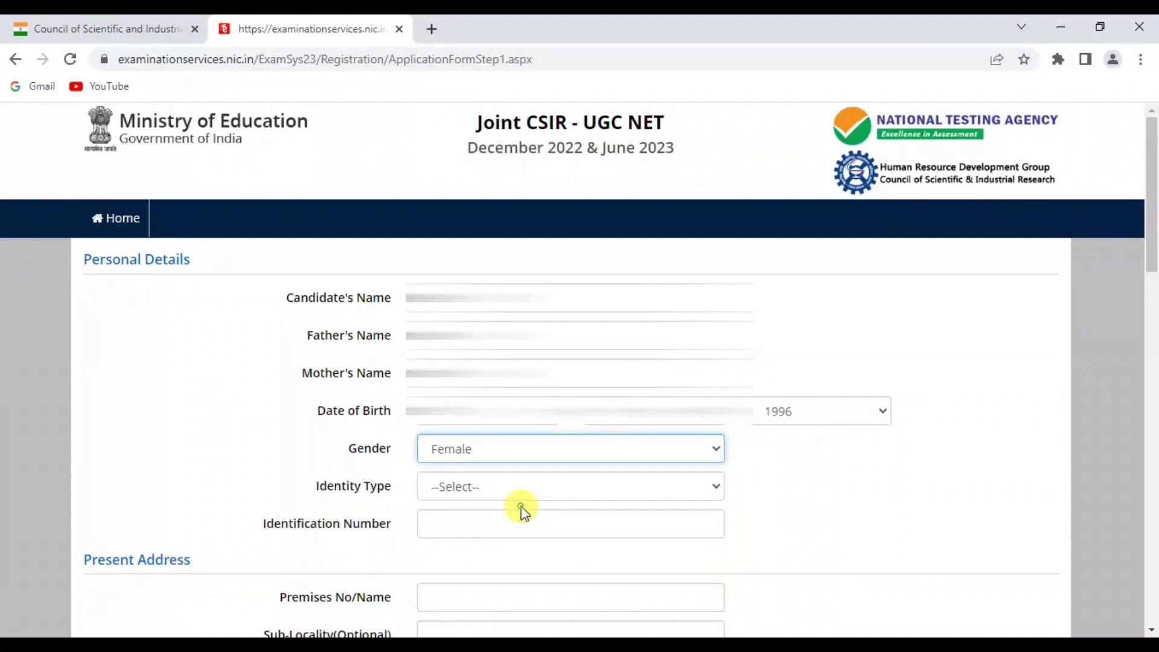
Choose PAN Card as the identity type, enter the PAN number and the present address premises
click(529, 491)
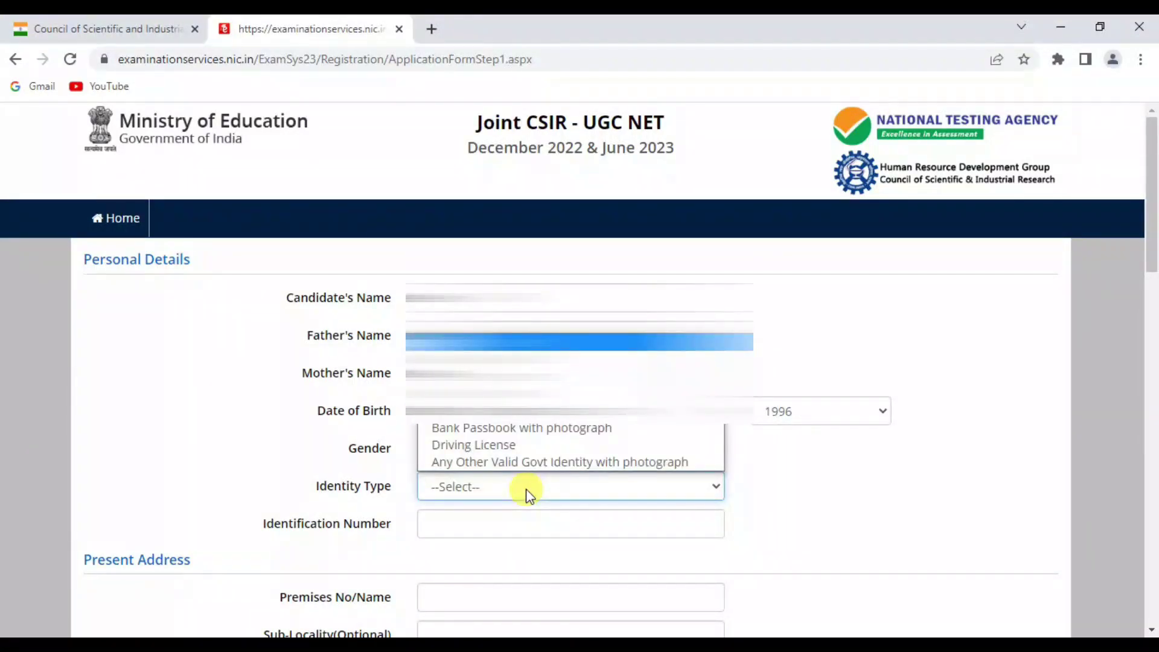
click(525, 375)
click(448, 525)
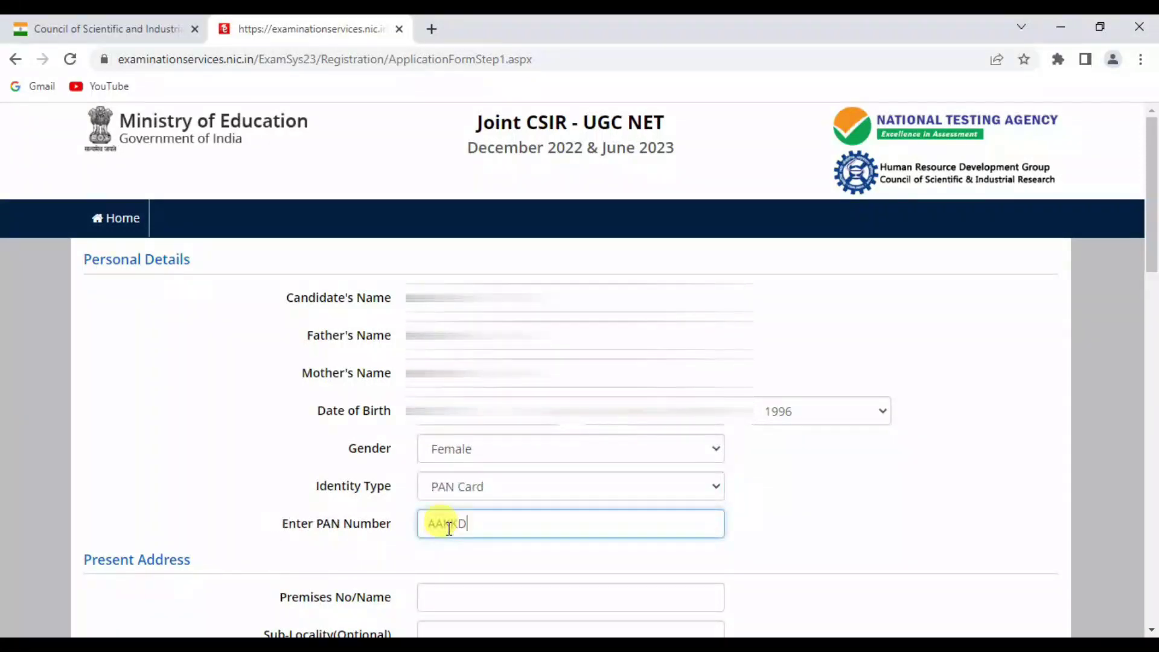
scroll(449, 527, down, 4)
click(477, 341)
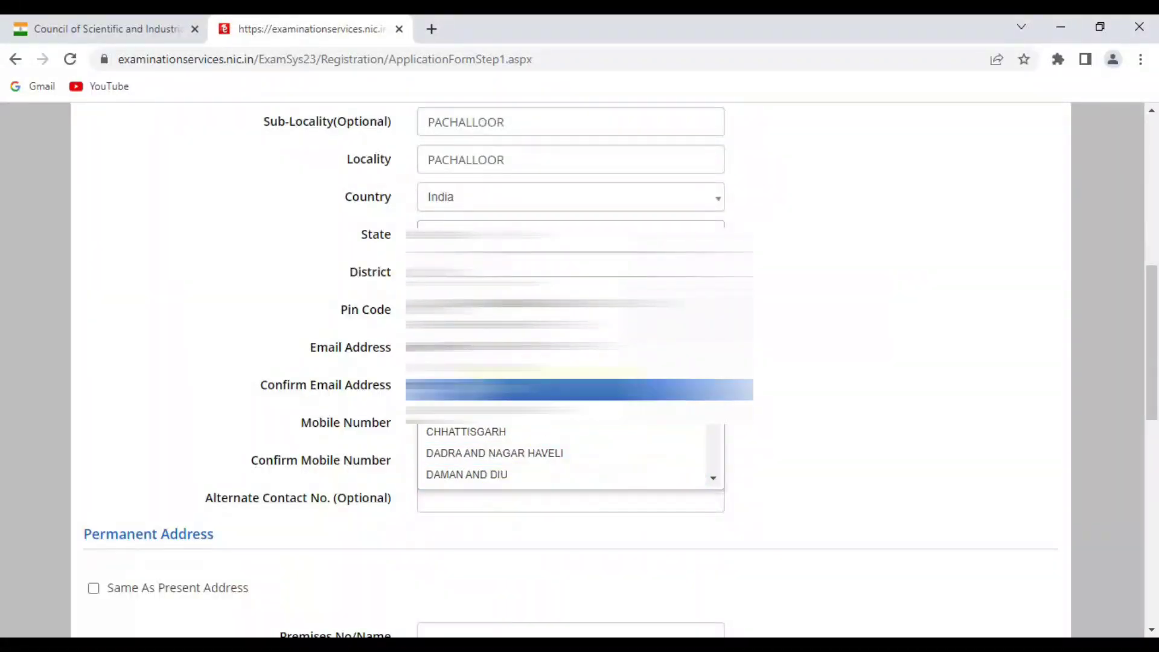
scroll(543, 386, down, 5)
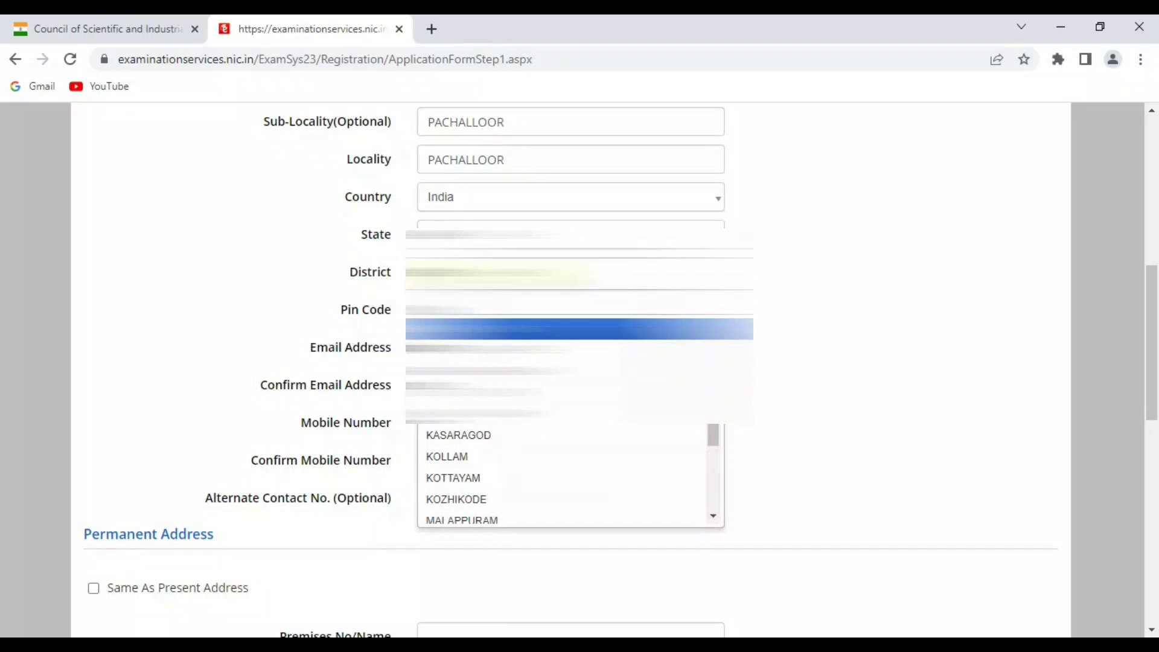
Fill the present address district, e-mail, confirmed e-mail and mobile number; make the permanent address match the present one
click(504, 422)
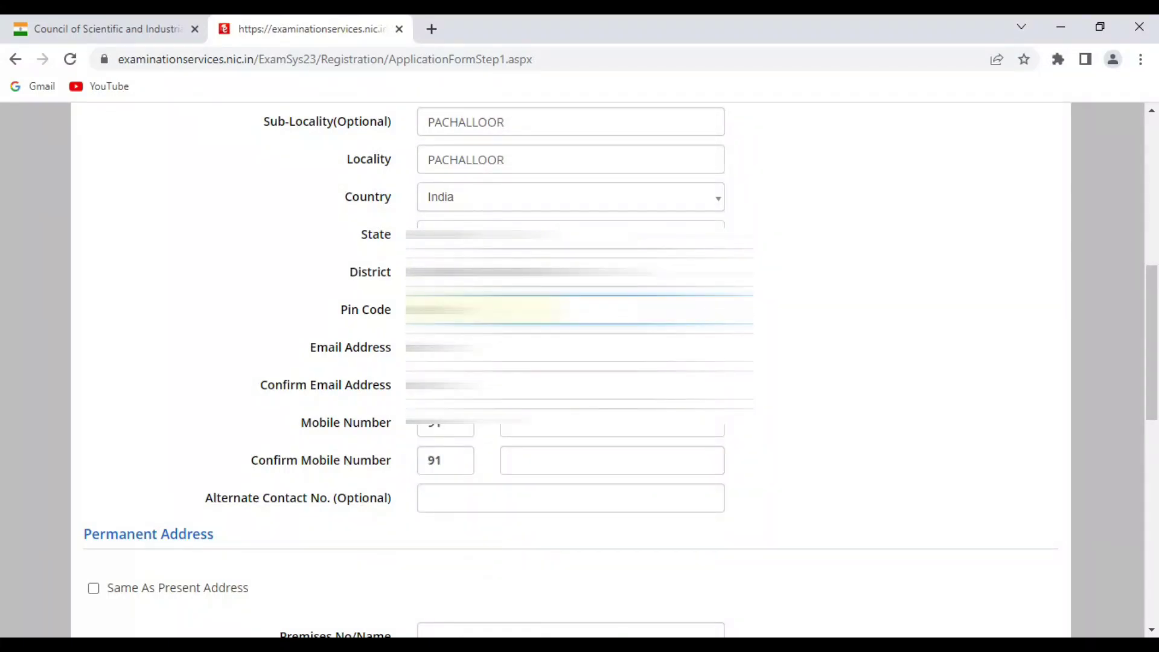
click(543, 347)
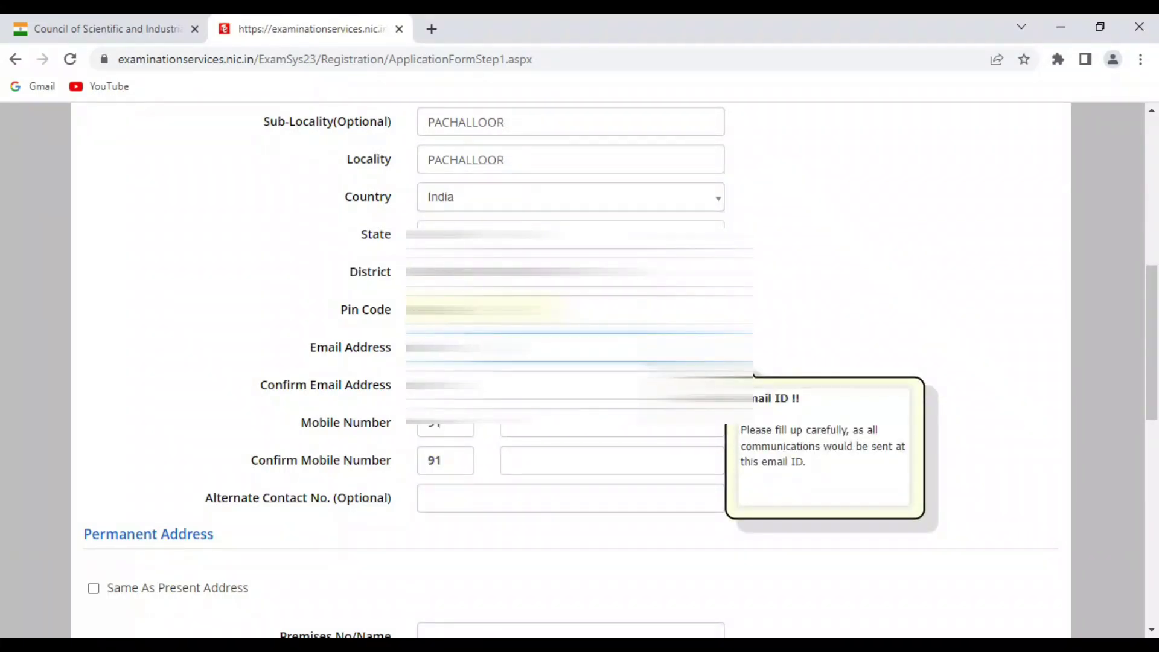
click(543, 385)
scroll(579, 362, down, 1)
click(611, 376)
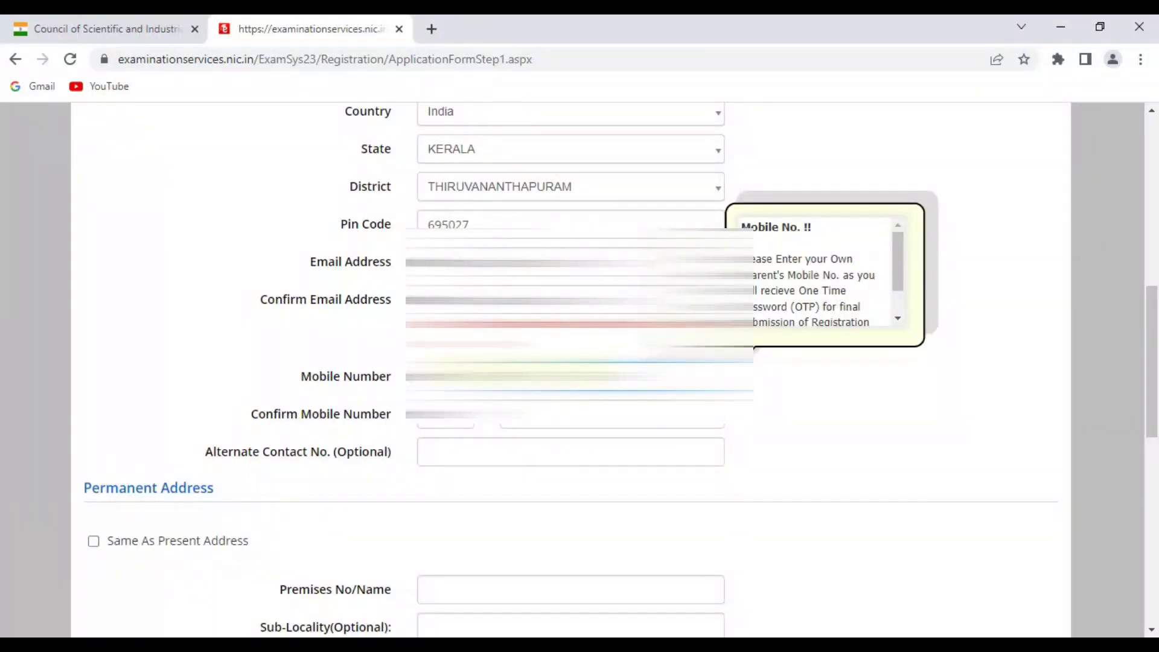
click(570, 451)
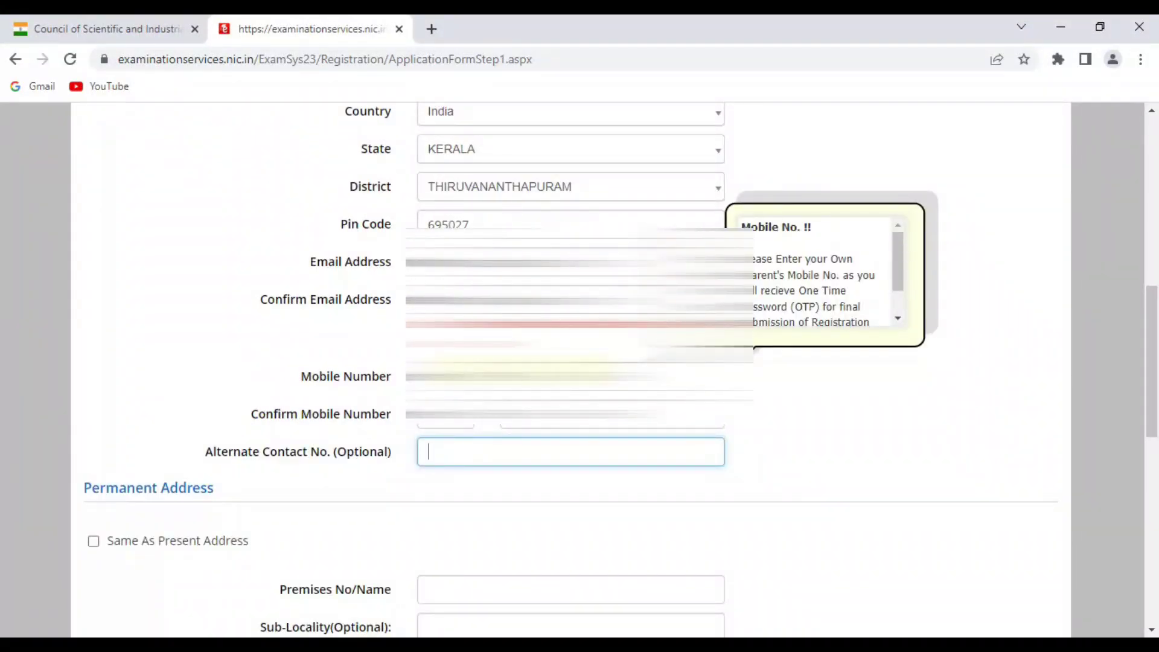
scroll(580, 362, down, 1)
scroll(579, 362, up, 5)
scroll(579, 362, down, 3)
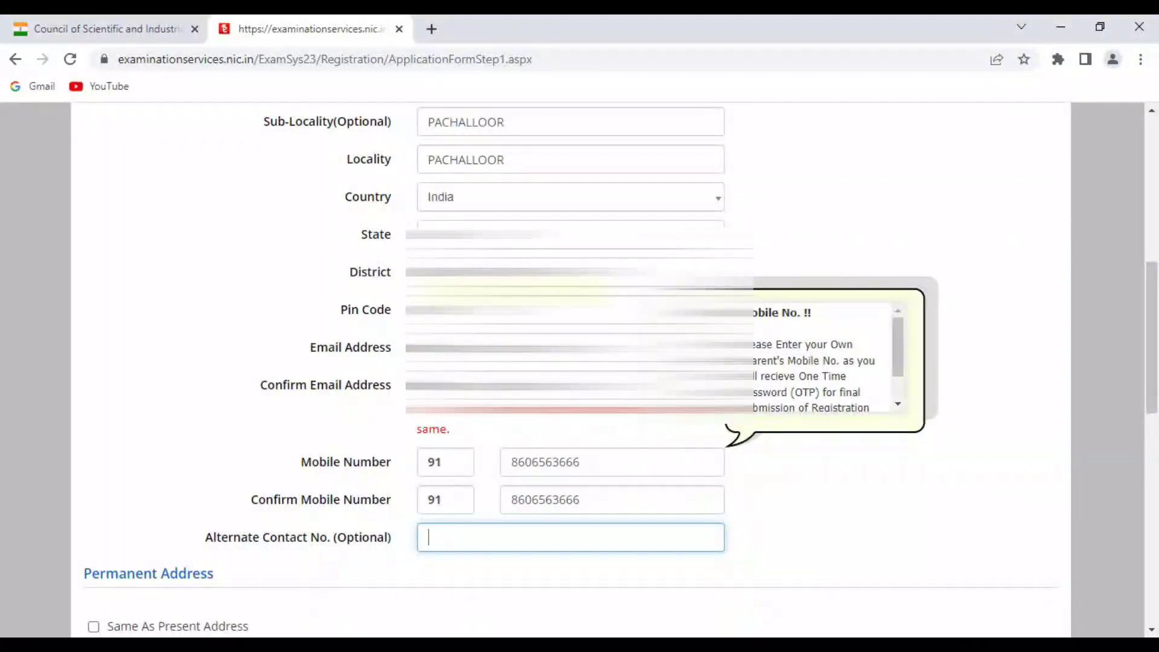
scroll(579, 362, down, 3)
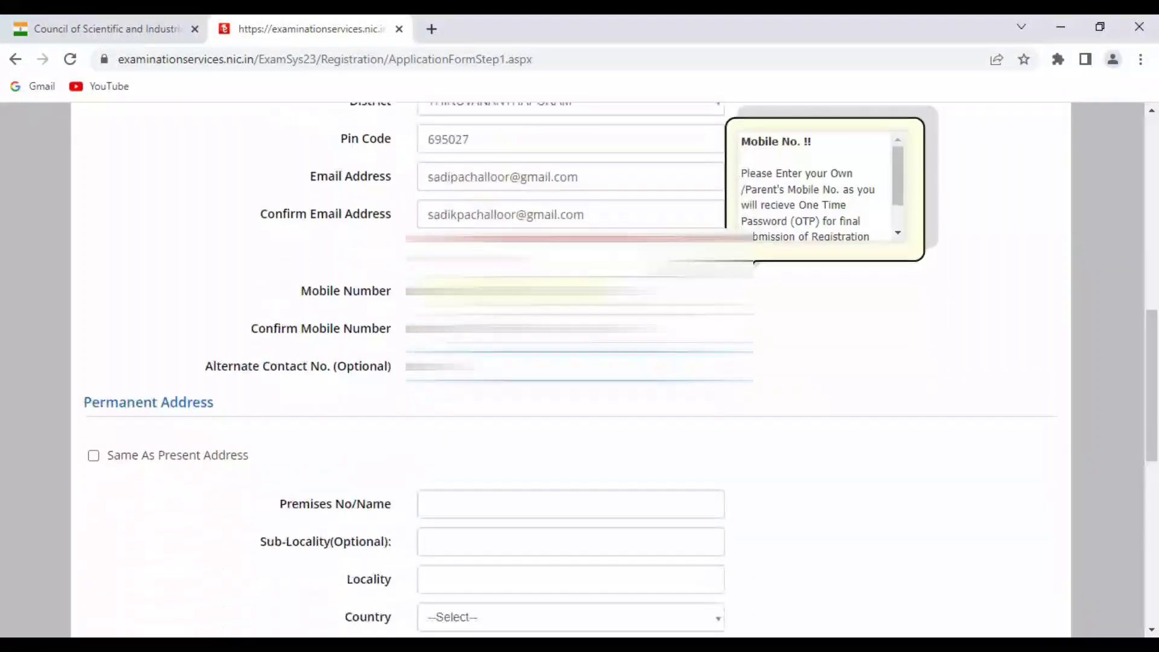
click(93, 457)
Enter the account password and confirm it
click(460, 234)
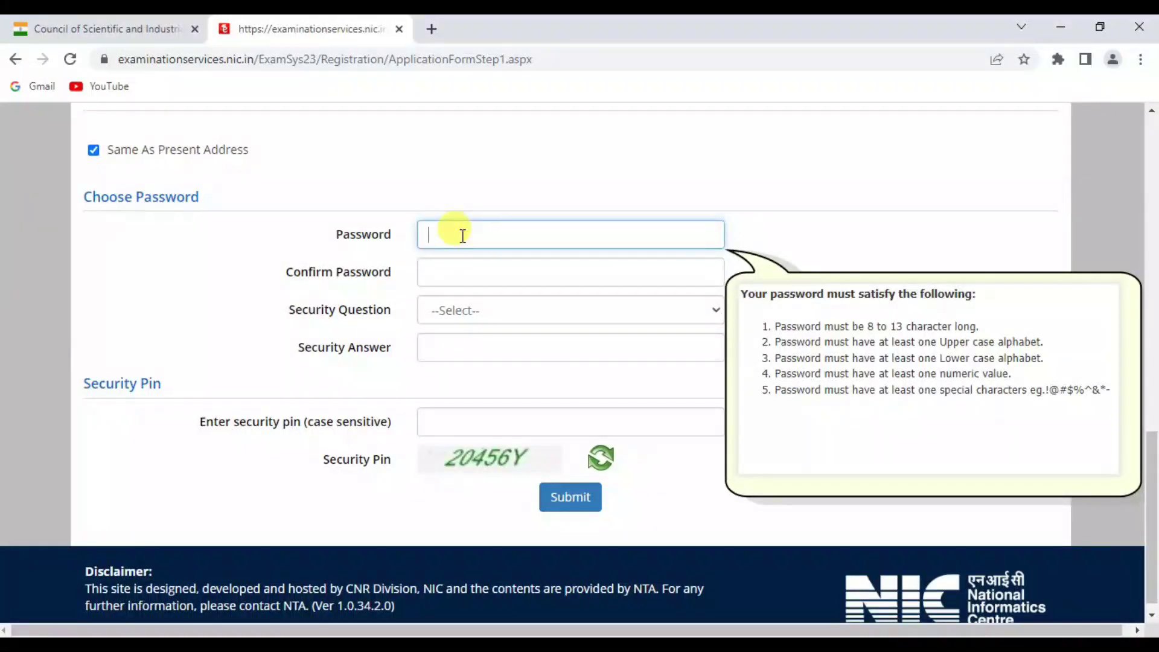
key(ctrl+v)
key(Tab)
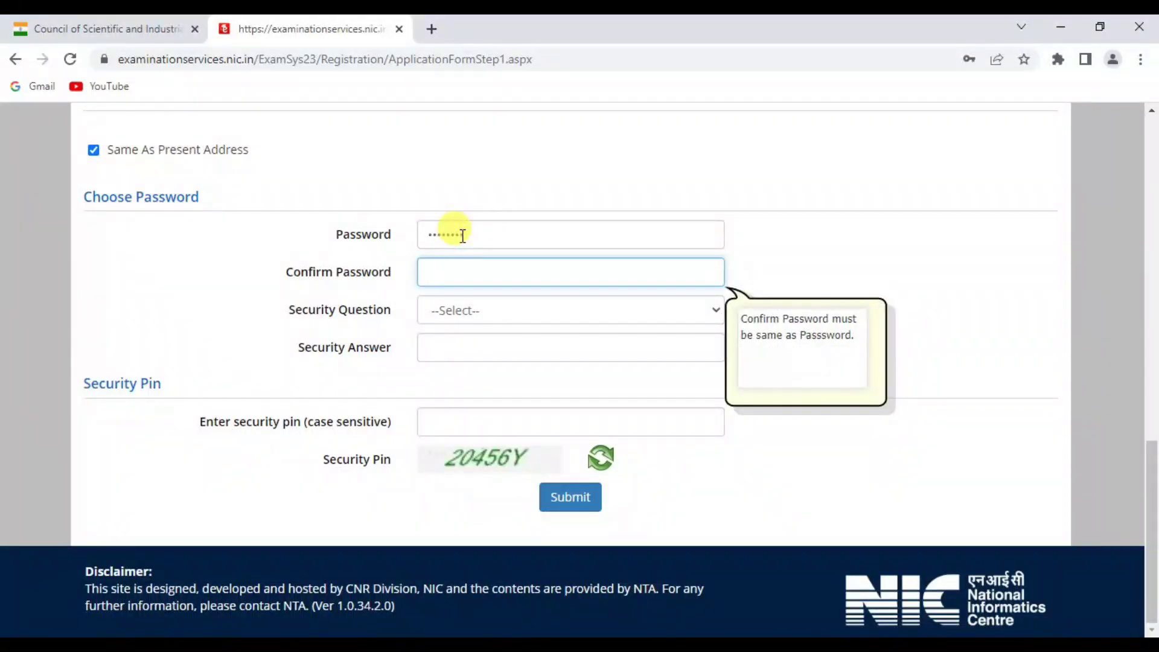
key(ctrl+v)
key(Tab)
Choose the favourite book security question, enter its answer and security pin, and submit for review
key(Down)
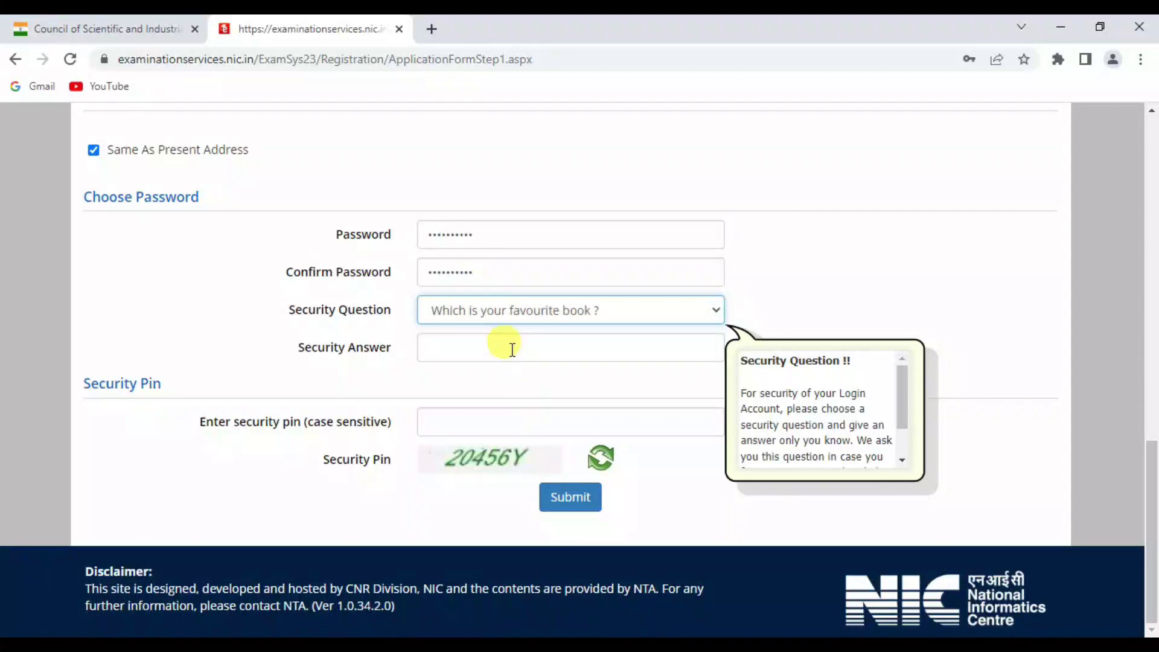
click(511, 349)
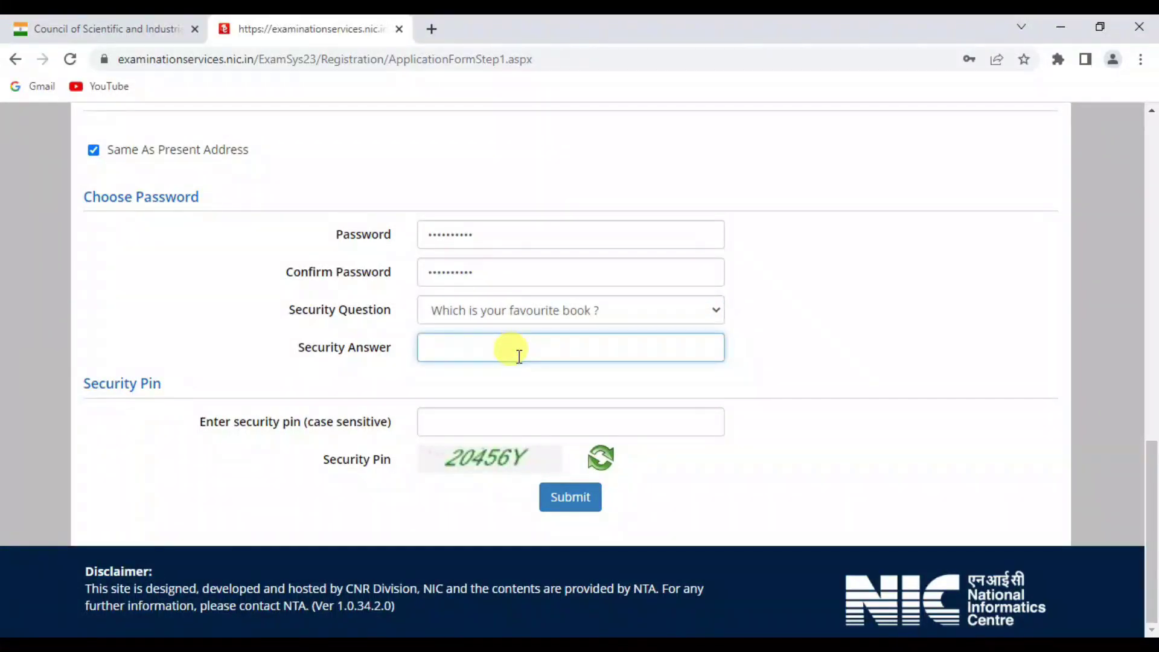
key(ctrl+v)
key(Tab)
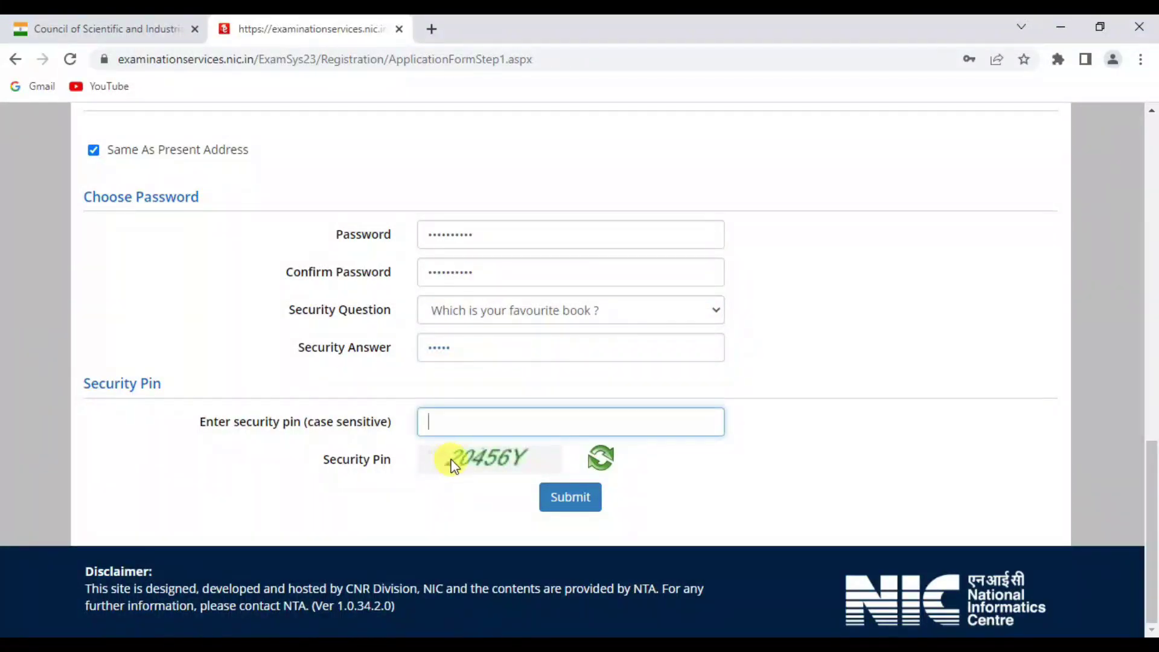
click(566, 495)
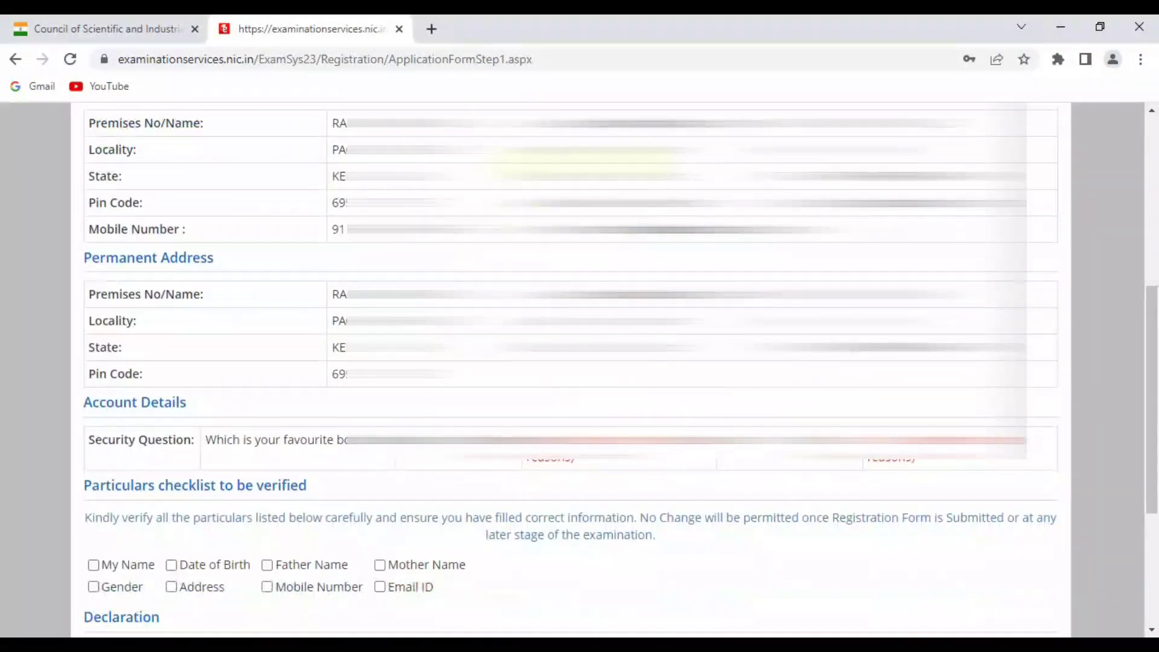
Mark all particulars verified, agree to the declaration, and submit the form to receive an OTP
scroll(579, 362, down, 4)
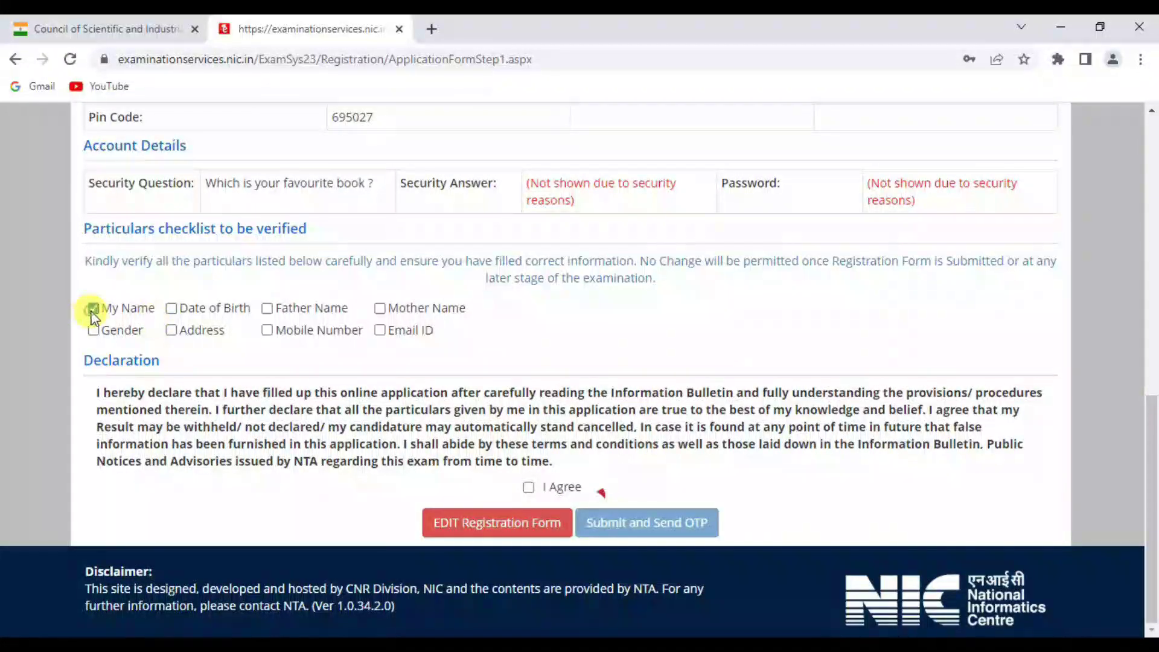
click(93, 308)
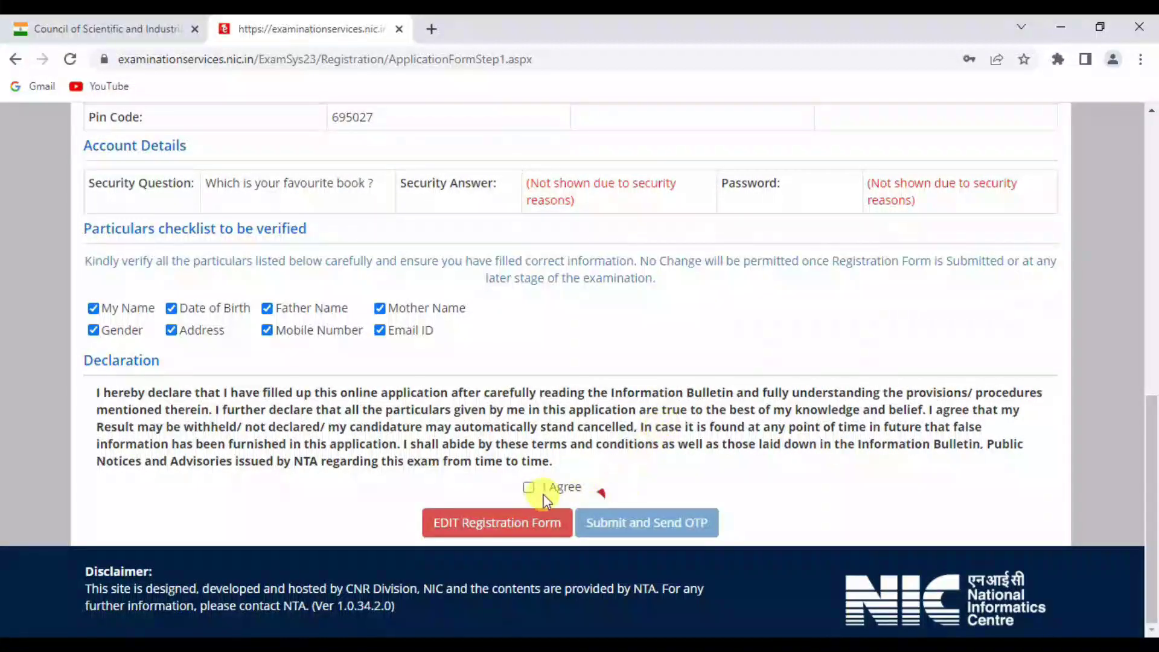
click(528, 487)
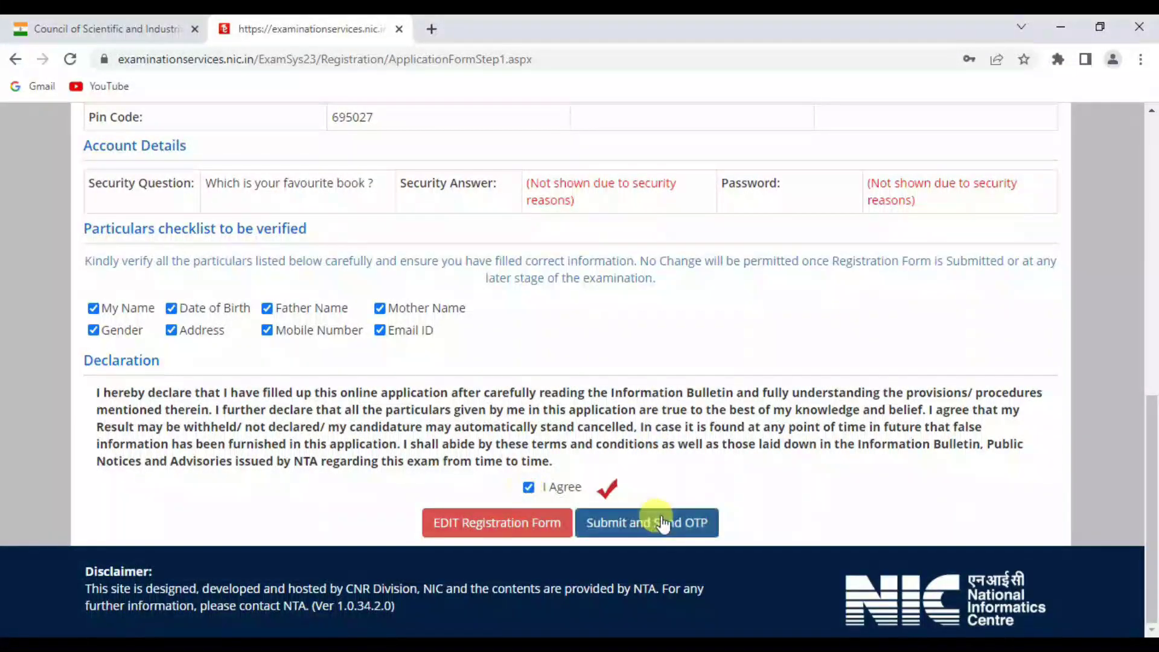
click(658, 534)
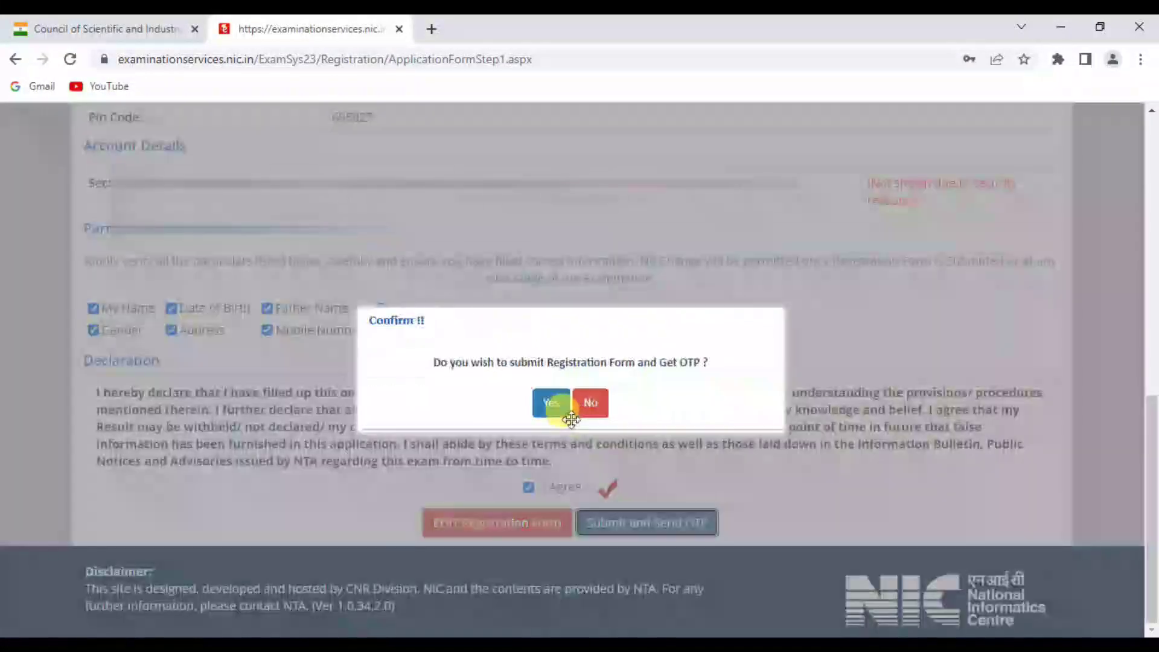
click(551, 401)
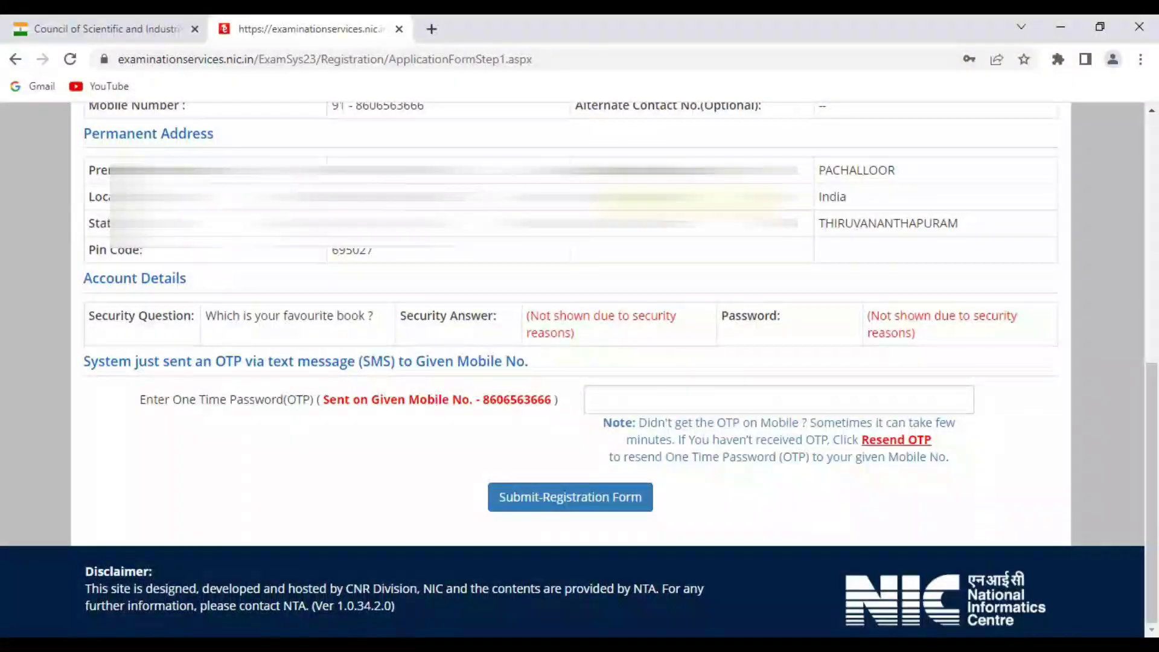
Enter the mobile OTP, submit the registration form, and select the application number to note it
click(684, 397)
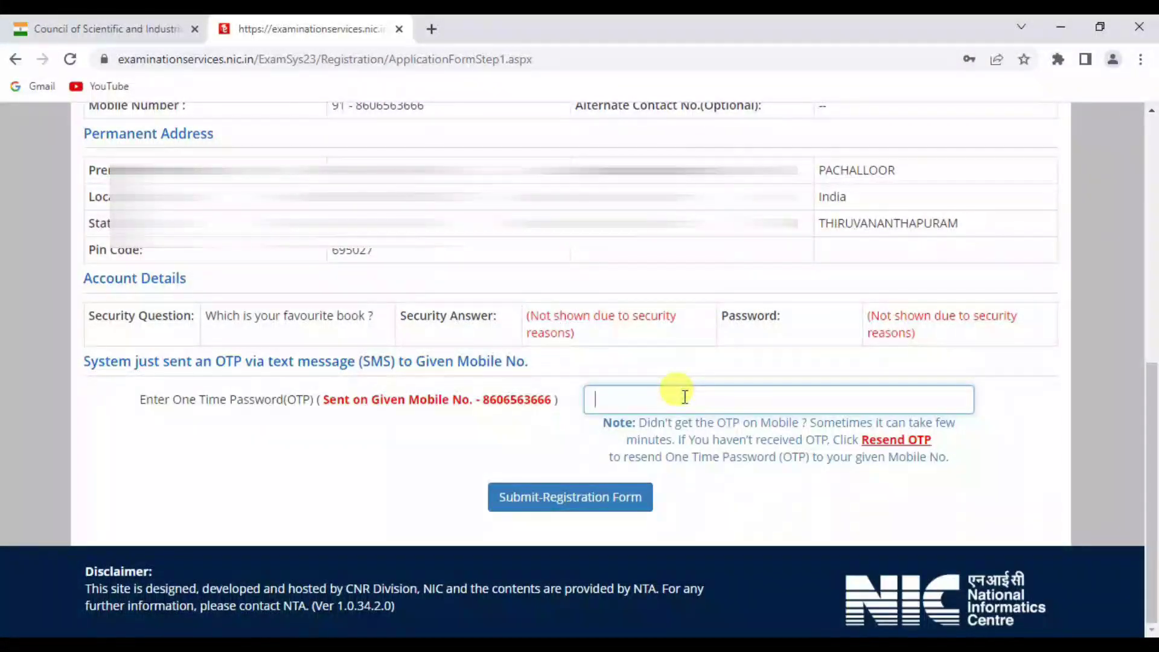
click(564, 503)
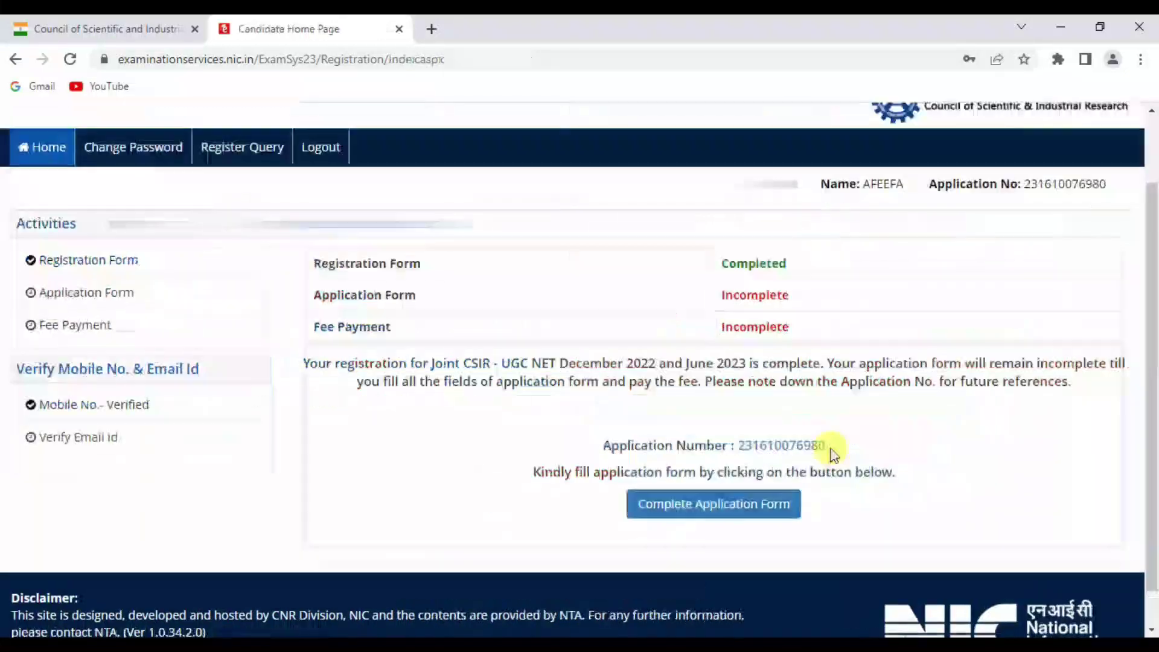
drag(833, 454, 731, 447)
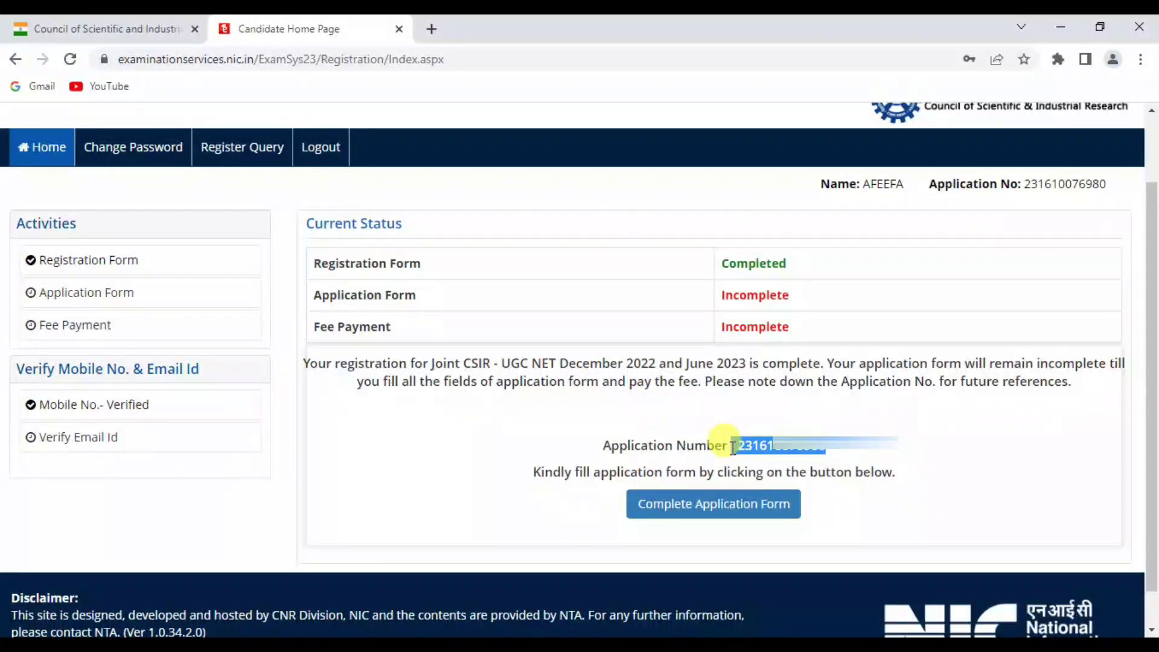
Open the personal details step, answer No to single girl child, and set nationality to Indian
click(750, 510)
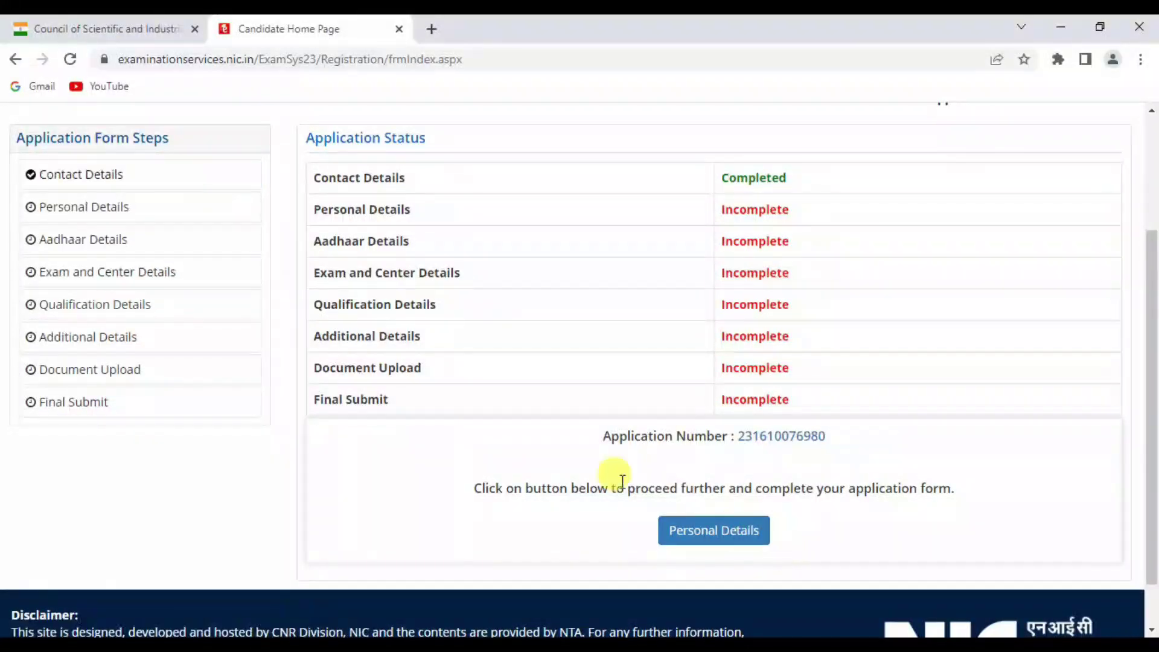
click(718, 539)
click(714, 295)
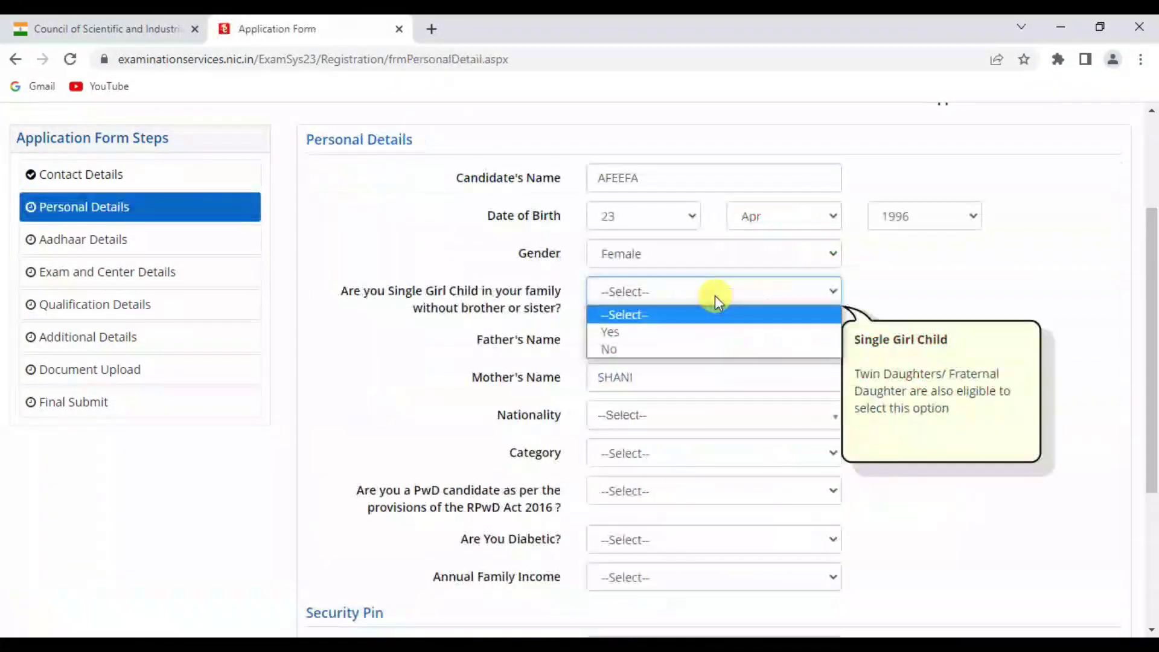
click(631, 349)
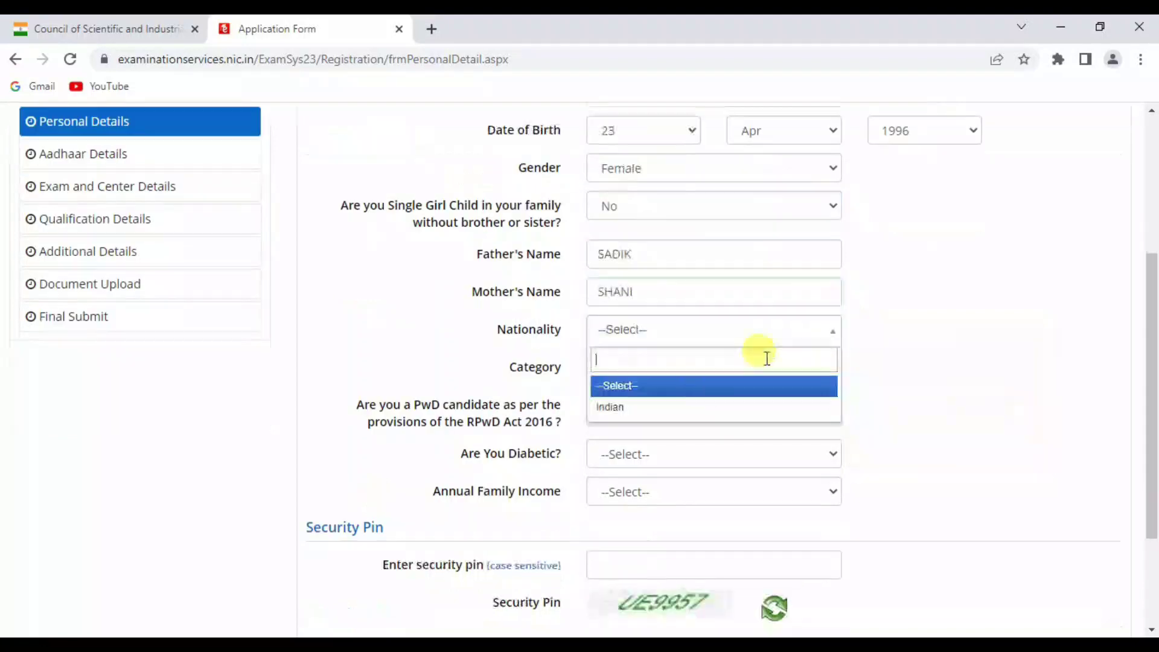
click(684, 412)
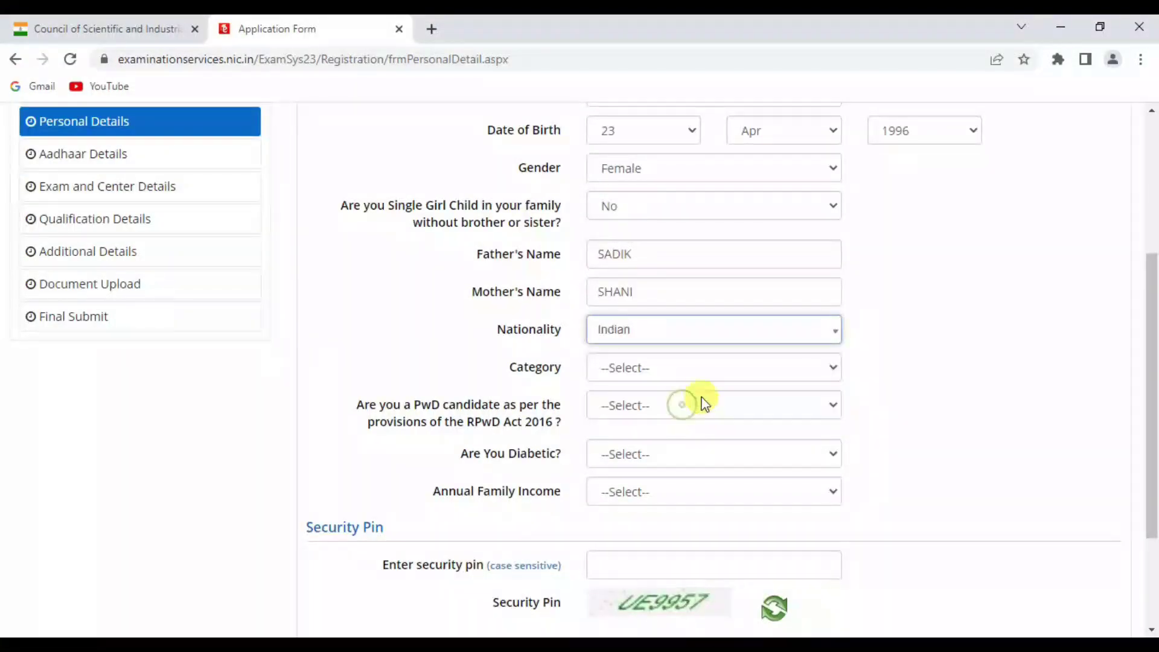
Set category to OBC-NCL (Central List), PwD No, diabetic No, and family income UPTO 100000
click(700, 367)
click(694, 459)
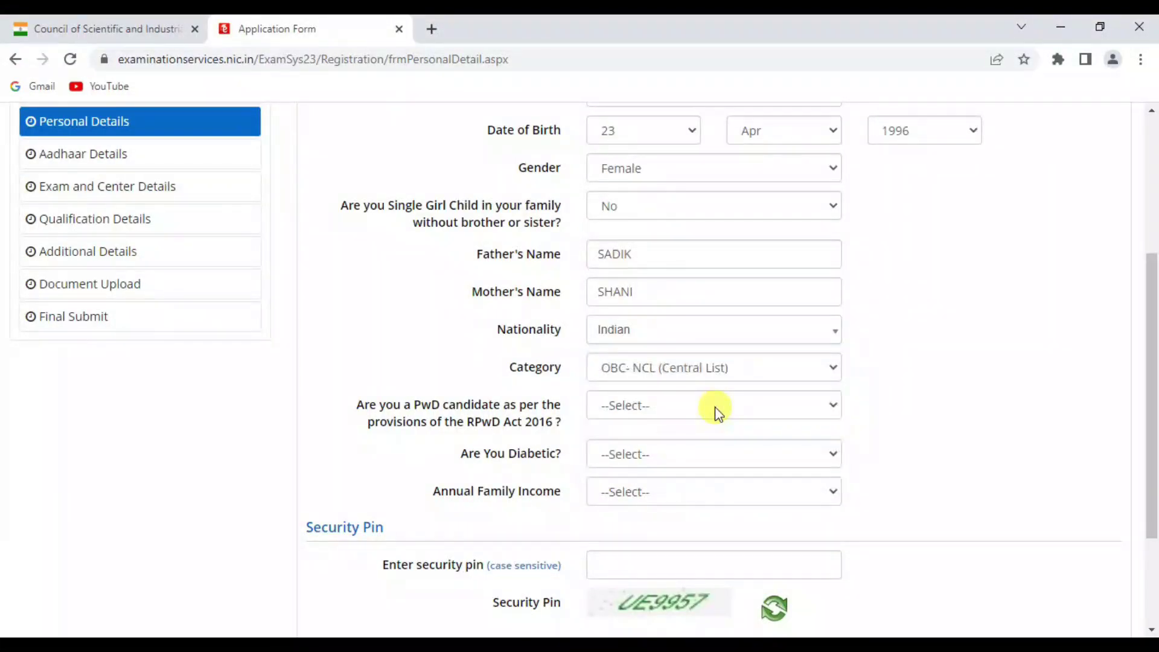
click(715, 407)
click(693, 445)
click(709, 456)
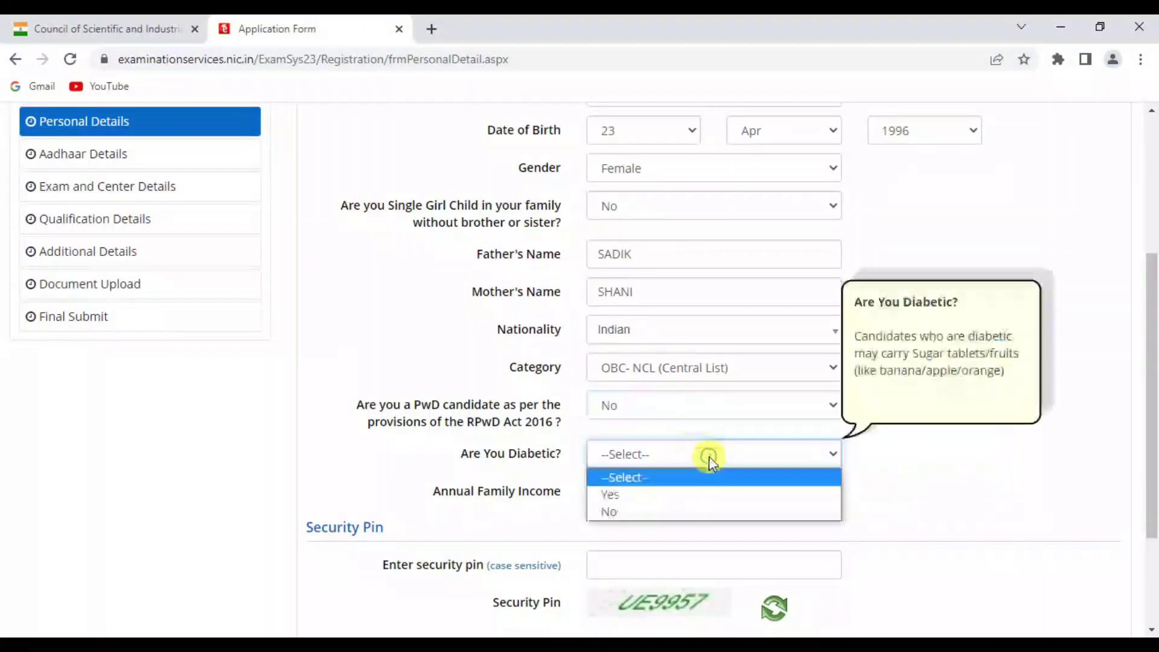
click(652, 510)
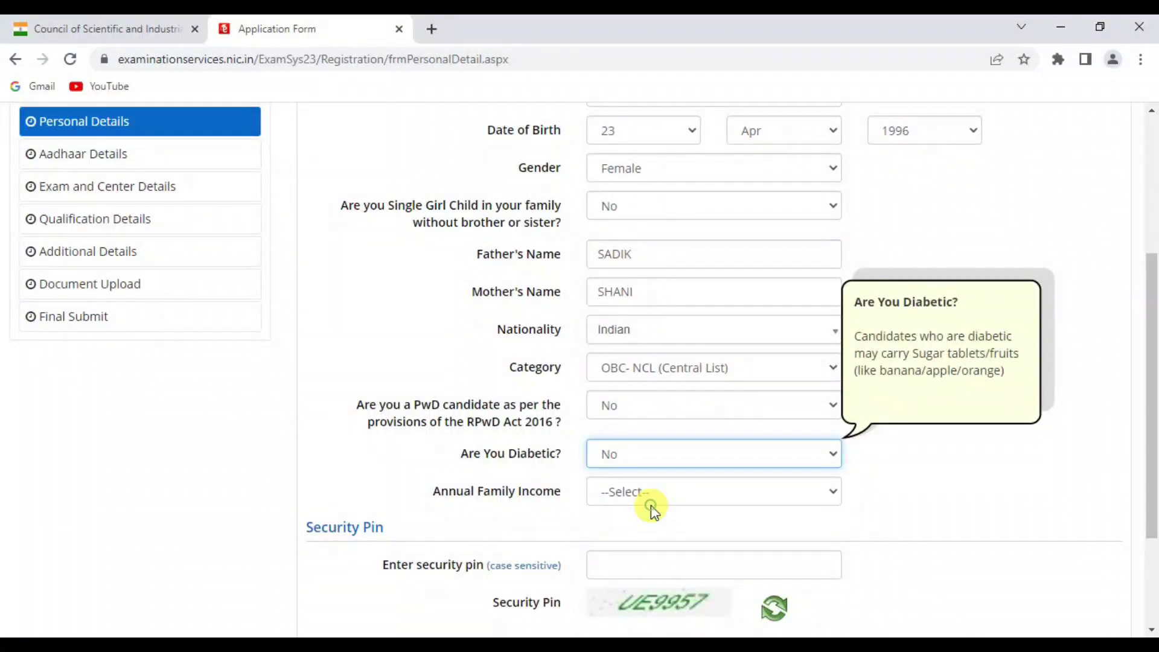
click(650, 504)
Enter the security pin and save the personal details section, confirming the submission
scroll(766, 381, down, 3)
click(654, 411)
text(UE9957)
click(712, 504)
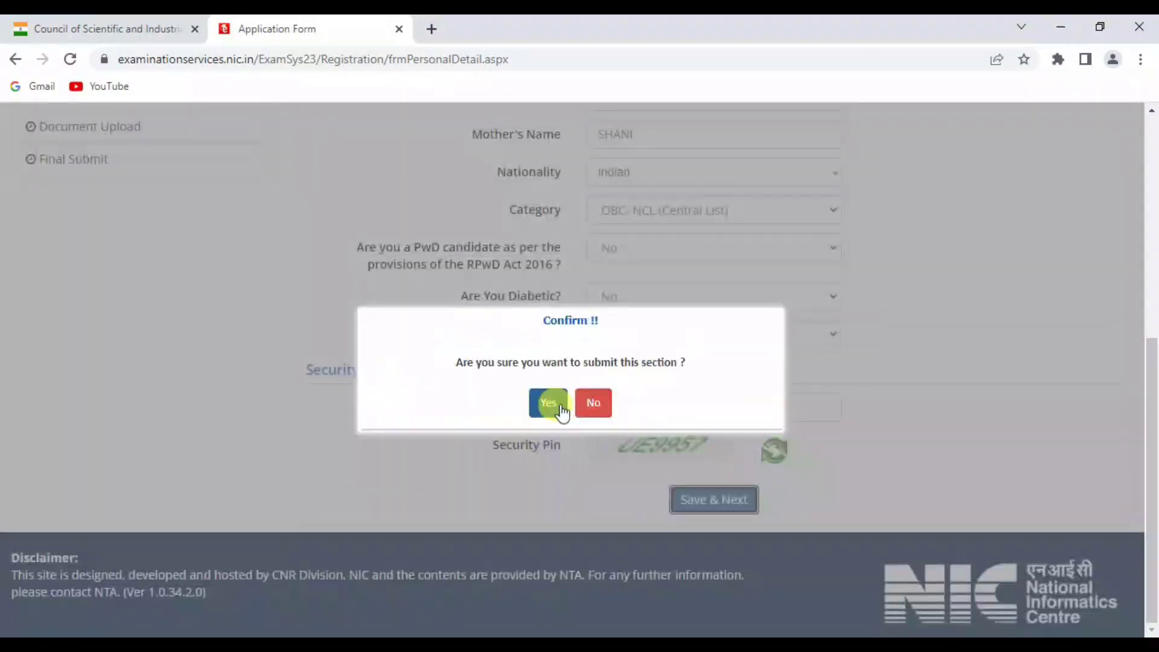
click(561, 412)
click(686, 364)
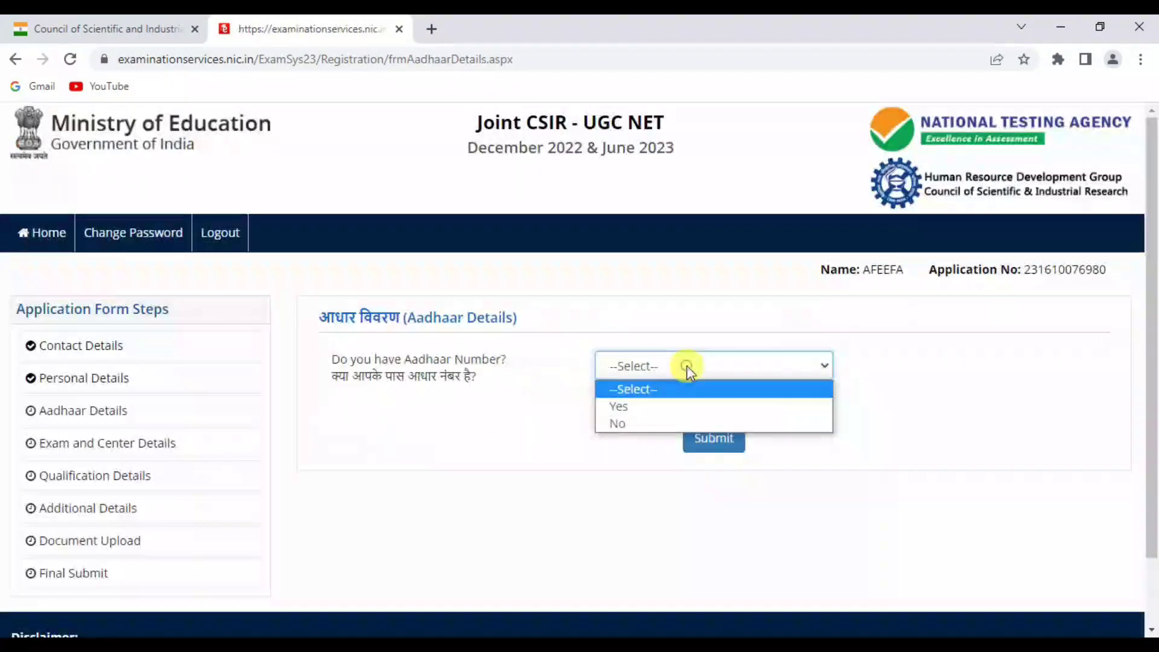
Answer Yes to having an Aadhaar number and submit that answer
click(657, 405)
click(712, 436)
click(658, 158)
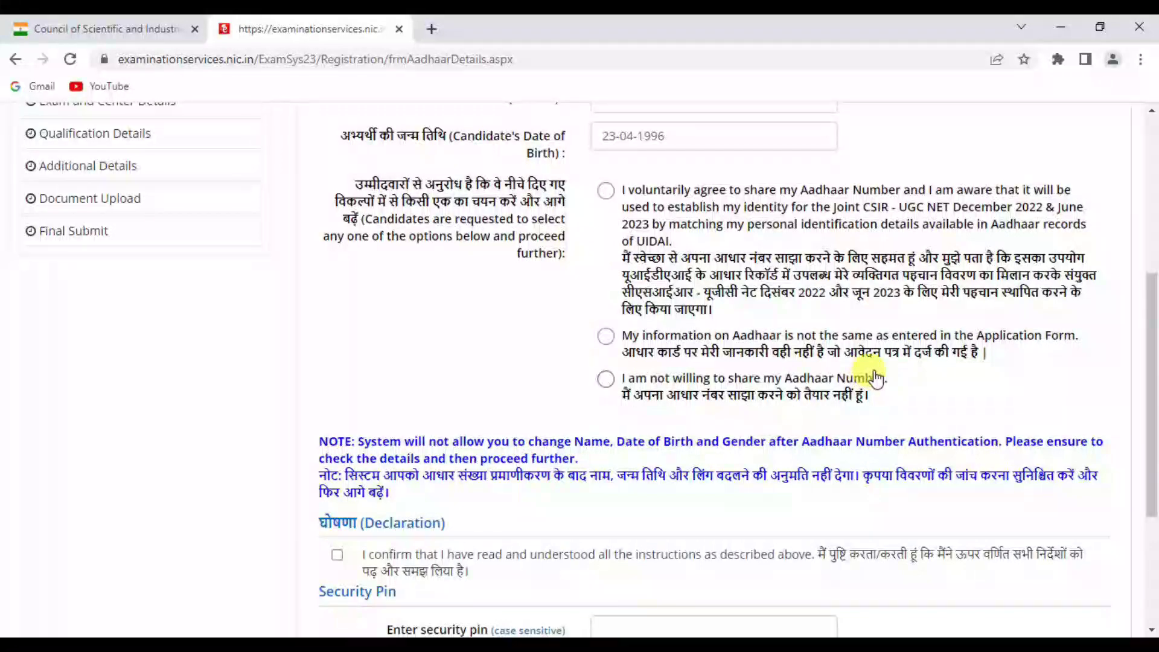
Choose not to share the Aadhaar number, tick the declaration, enter the pin, and submit
click(605, 378)
scroll(344, 384, down, 3)
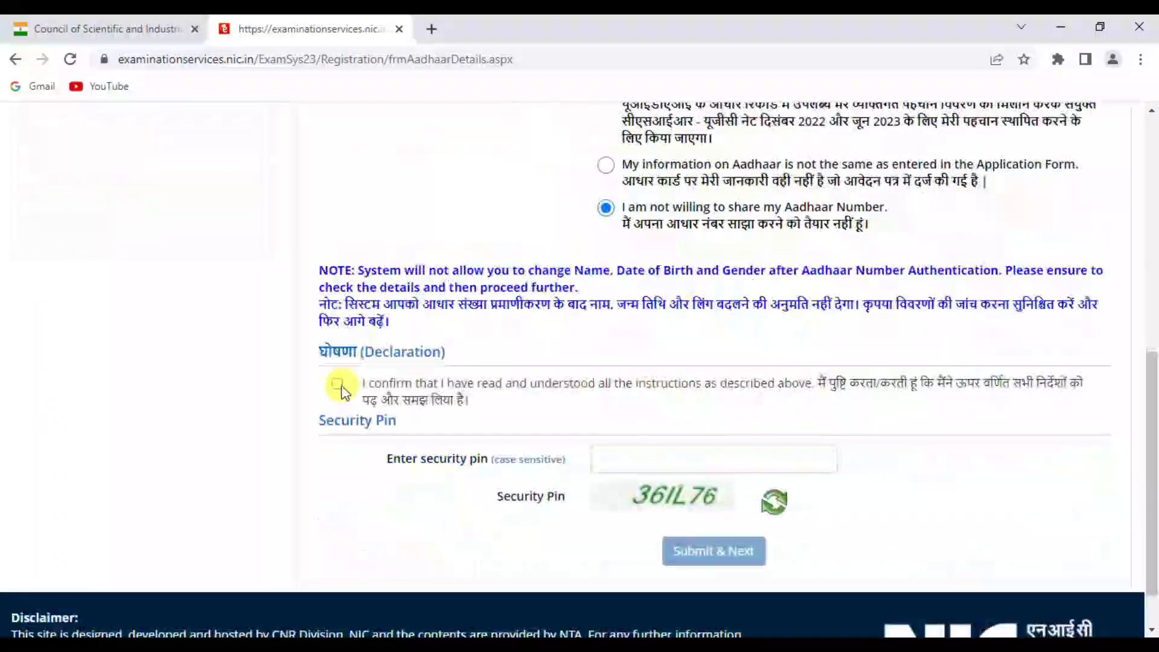
click(337, 385)
click(724, 461)
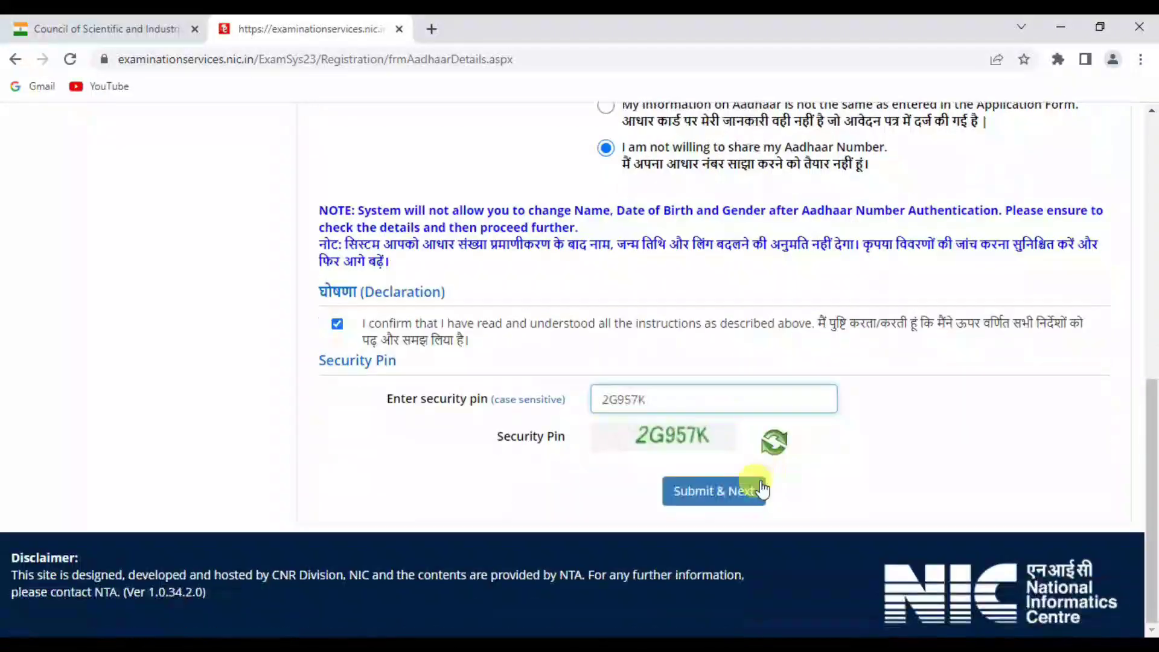
click(721, 495)
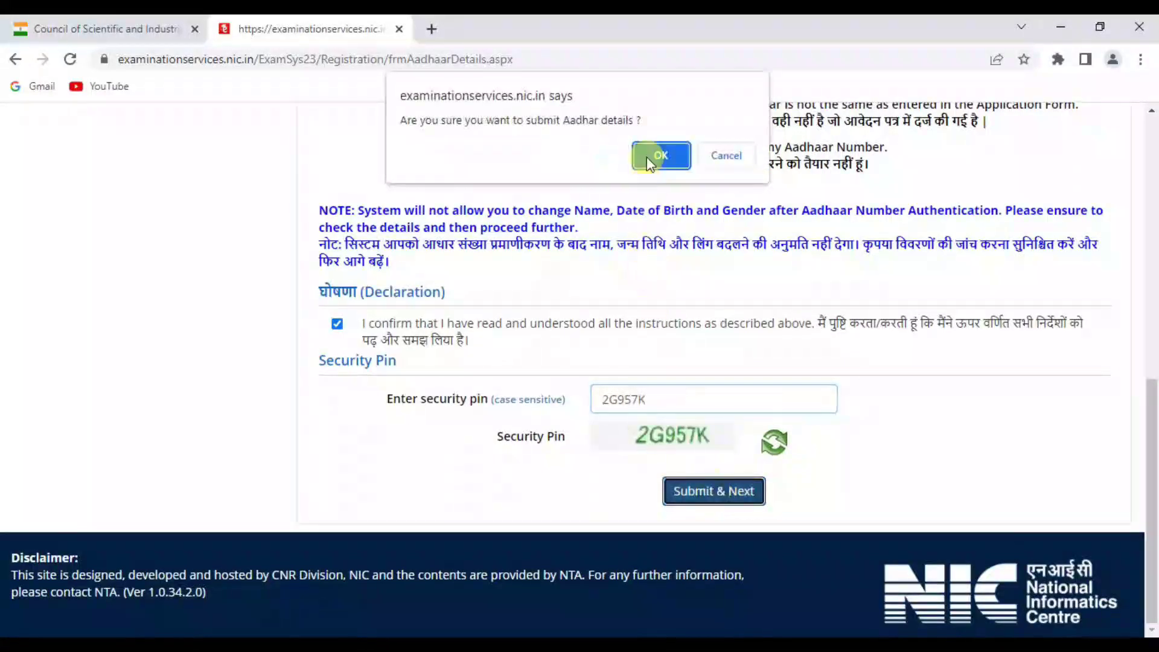
click(649, 156)
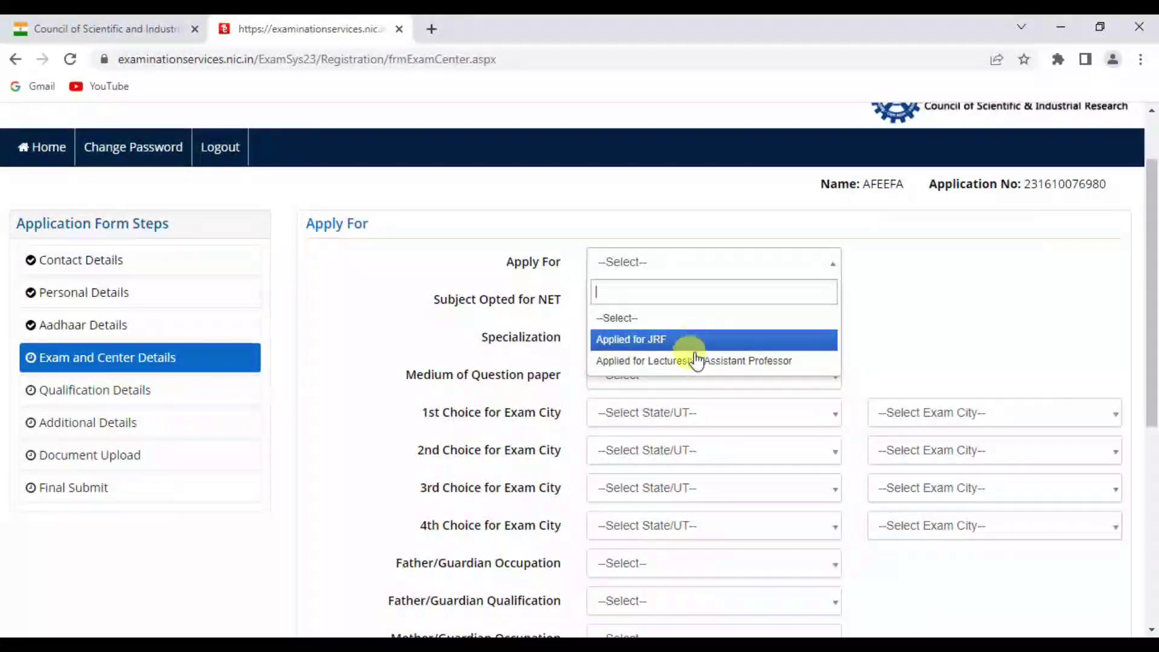
Apply for Lectureship/Assistant Professor in Physical Sciences, Electronics specialization, English question paper medium
click(700, 360)
click(718, 318)
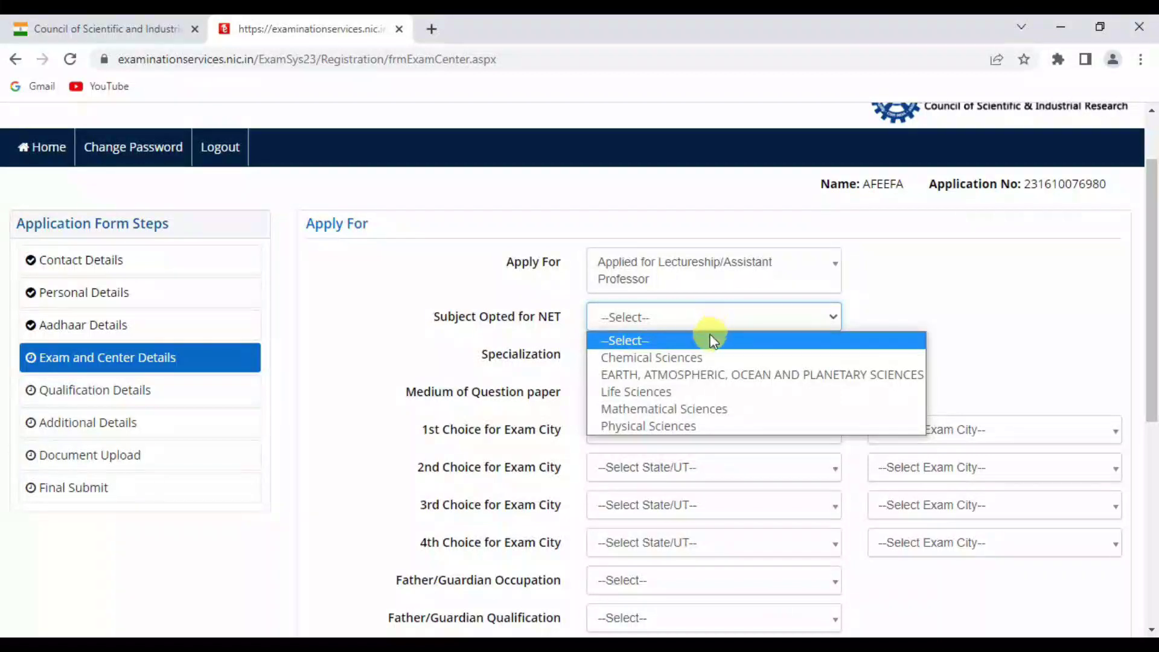
click(694, 425)
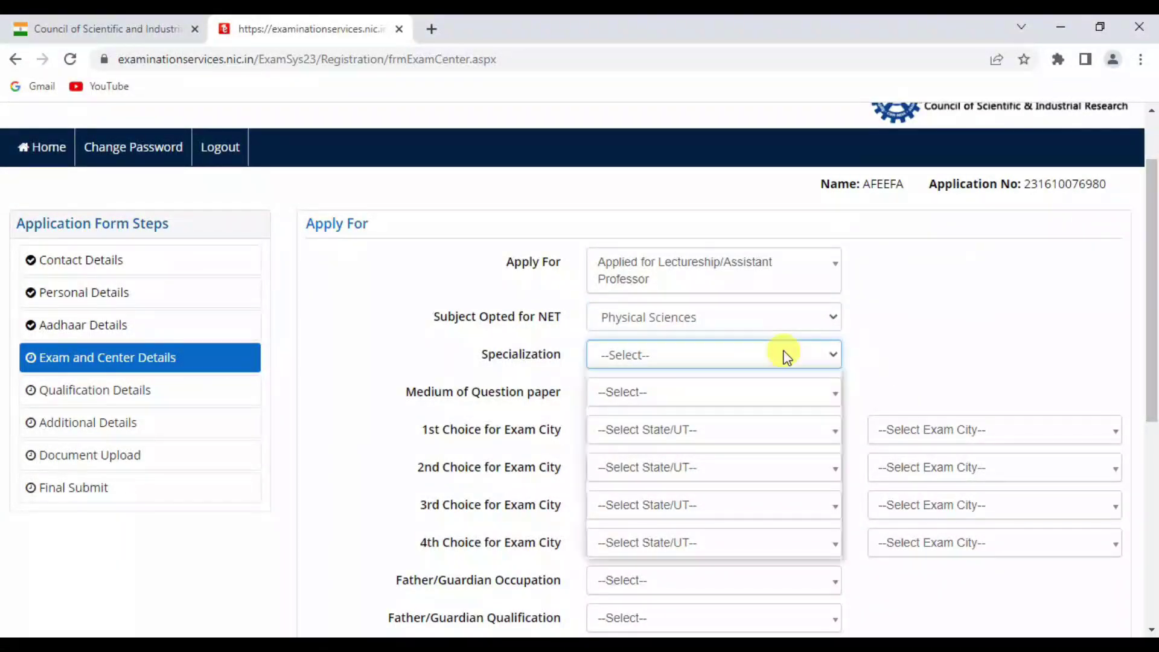
click(785, 355)
click(664, 481)
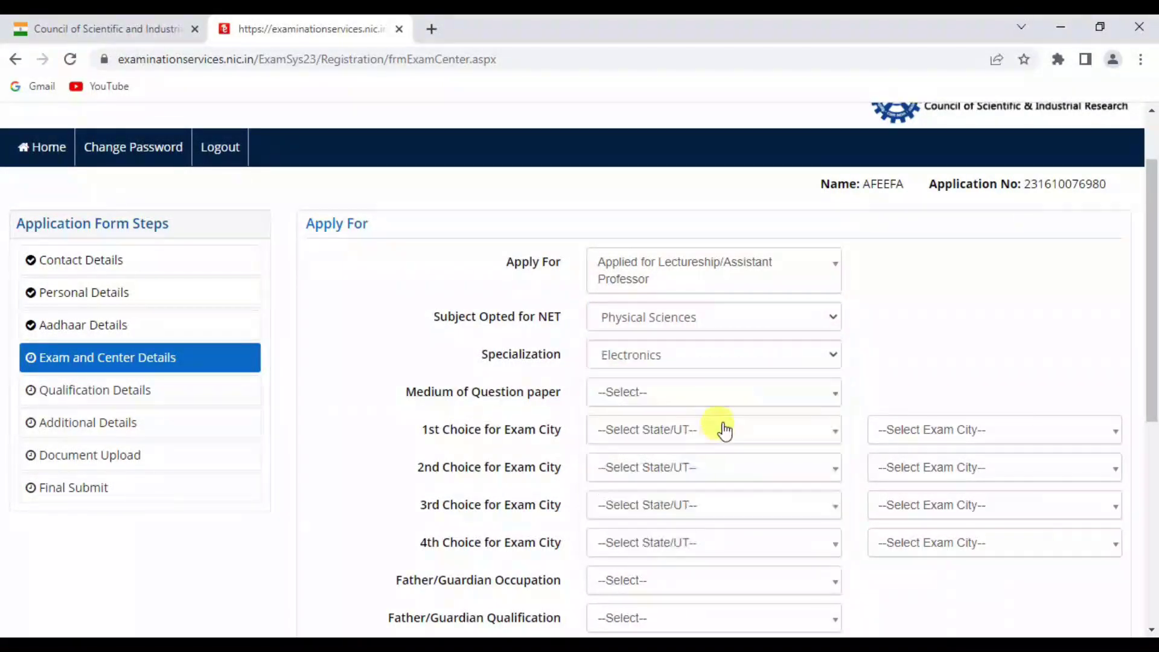
click(723, 396)
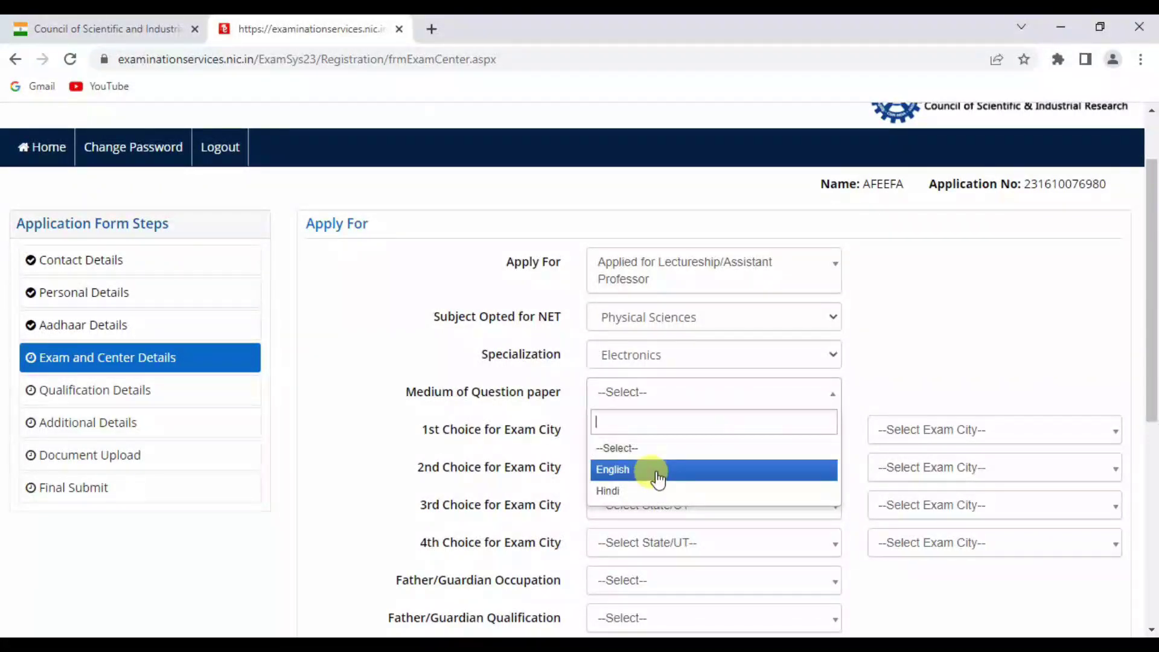
click(657, 476)
Choose exam cities in KERALA, including ALAPPUZHA as the third choice
click(713, 430)
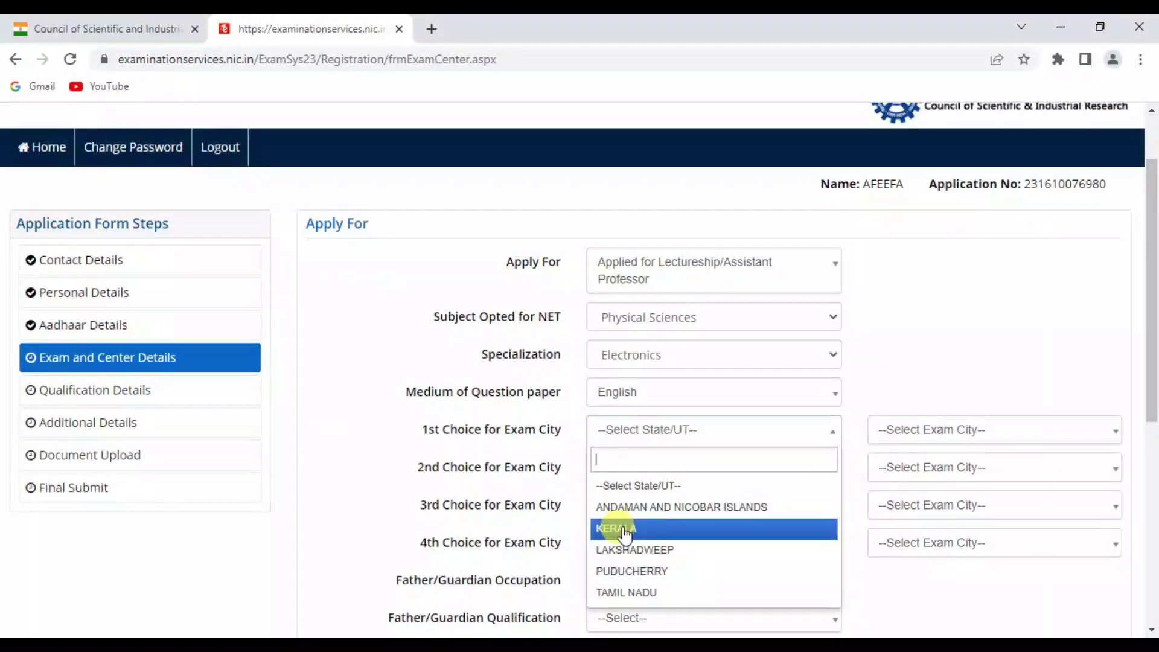
click(623, 530)
click(1039, 439)
scroll(1035, 447, down, 1)
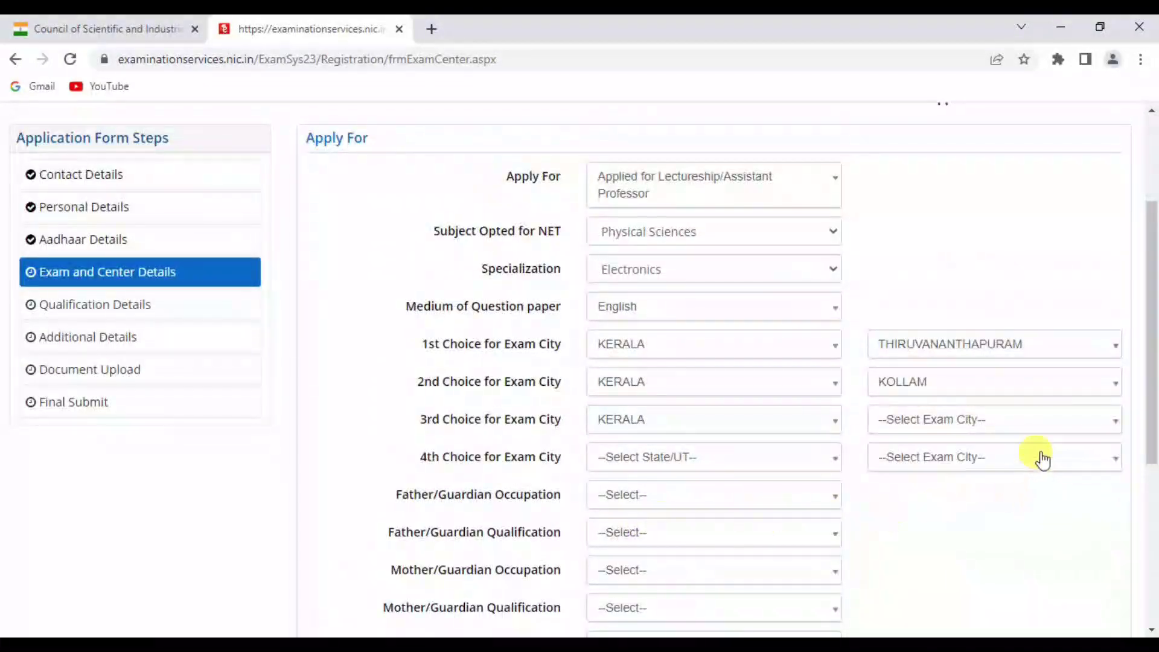
click(1050, 421)
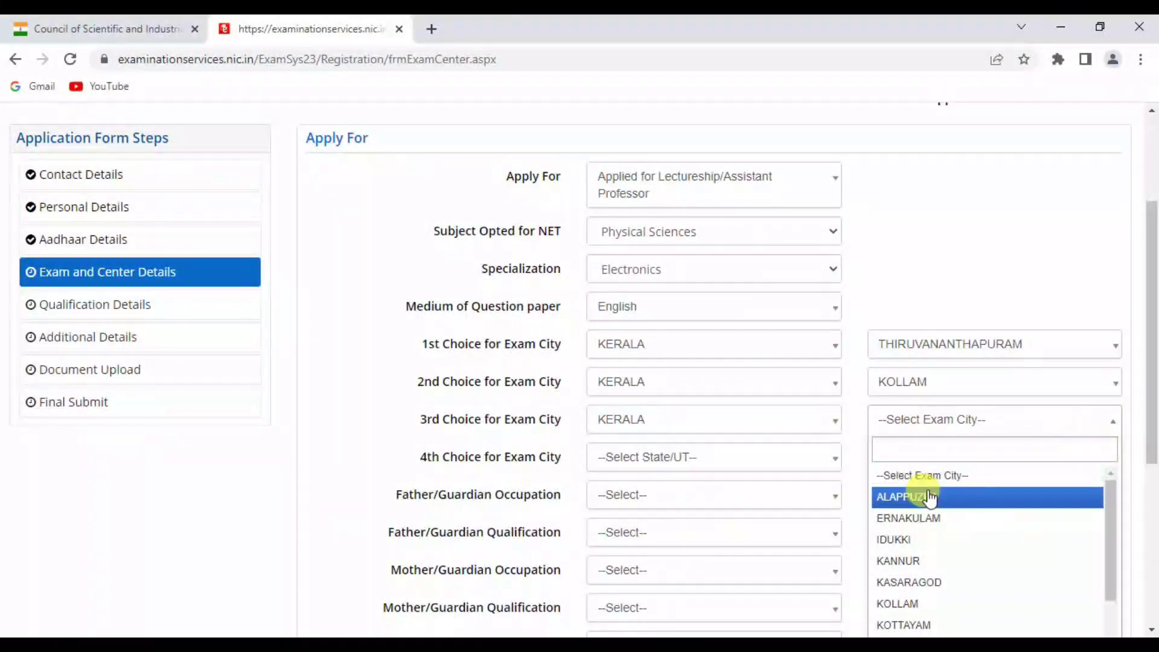
click(929, 496)
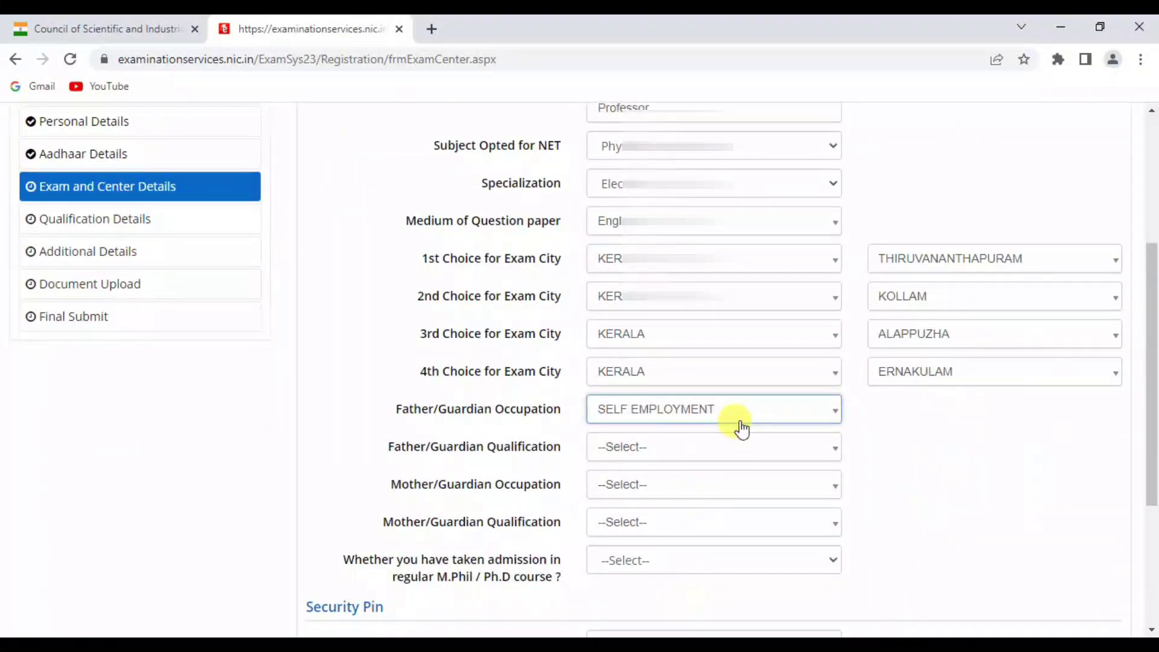
Set father/guardian qualification to GRADUATE, M.Phil/Ph.D admission to No, and master's degree completed to Yes
click(749, 452)
scroll(762, 466, down, 1)
click(765, 481)
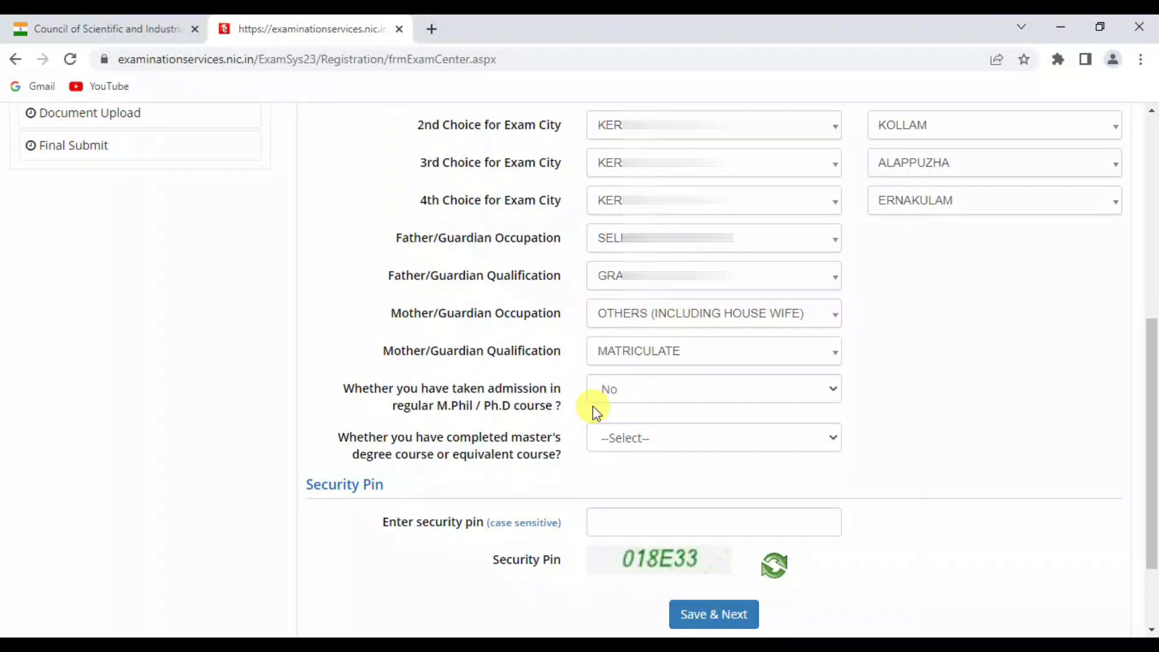
click(659, 394)
click(629, 433)
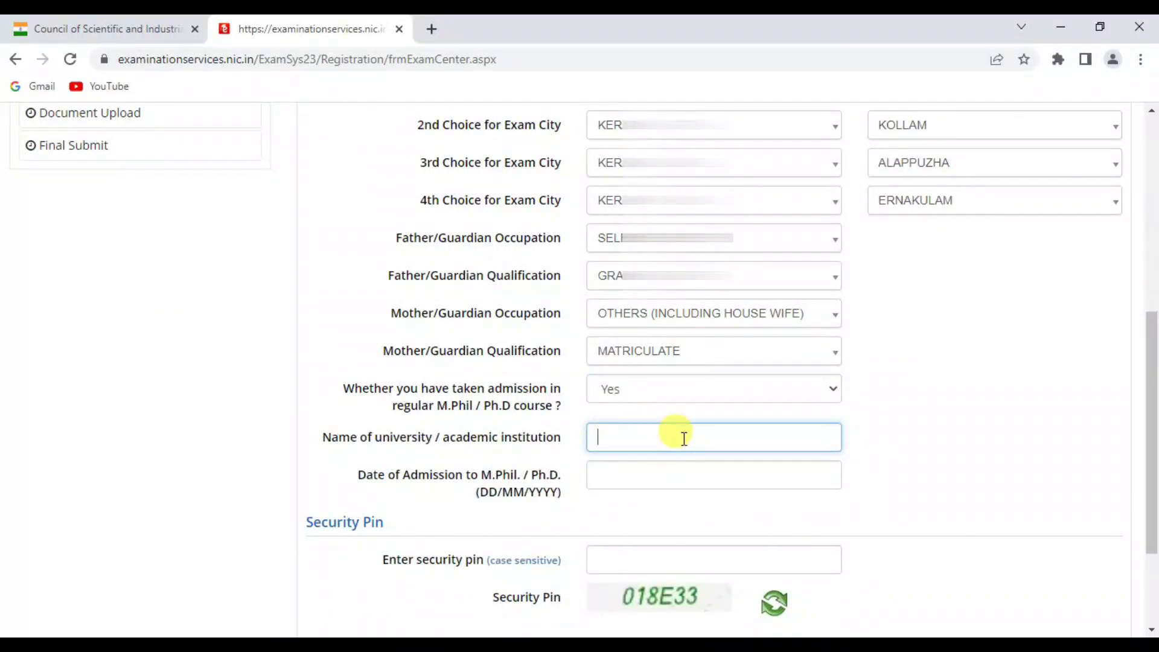
click(642, 480)
click(711, 393)
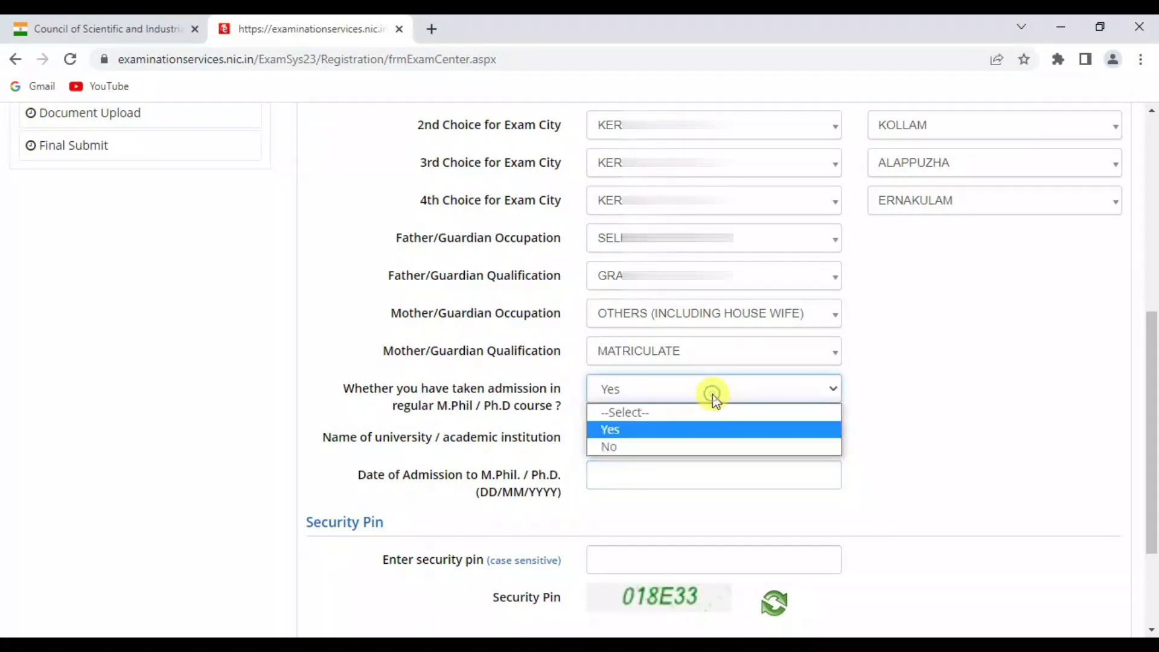
click(642, 444)
click(666, 440)
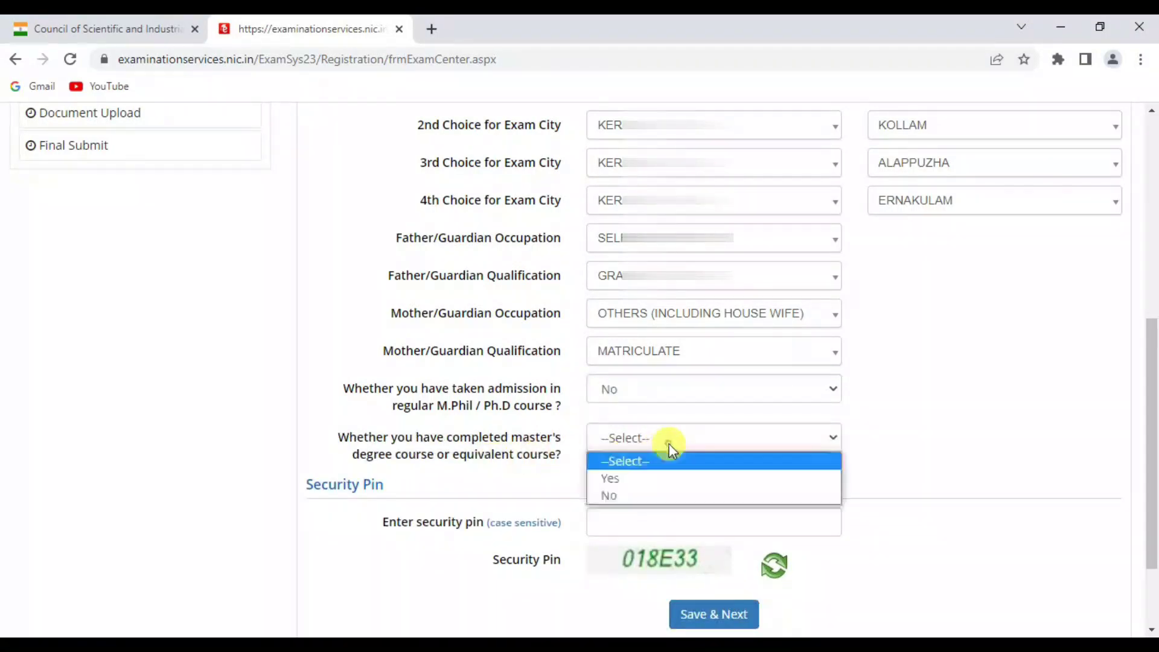
click(671, 478)
Enter the security pin and save the exam and center details, confirming the submission
scroll(674, 477, down, 2)
click(689, 438)
text(018E33)
click(702, 530)
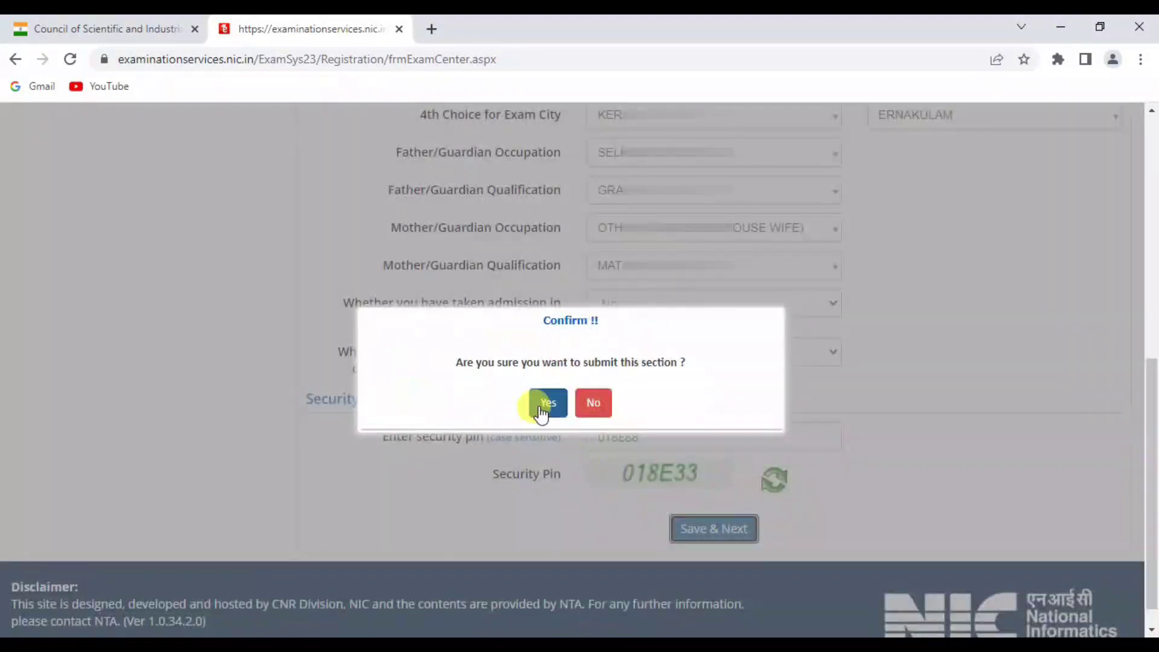
click(541, 412)
click(667, 320)
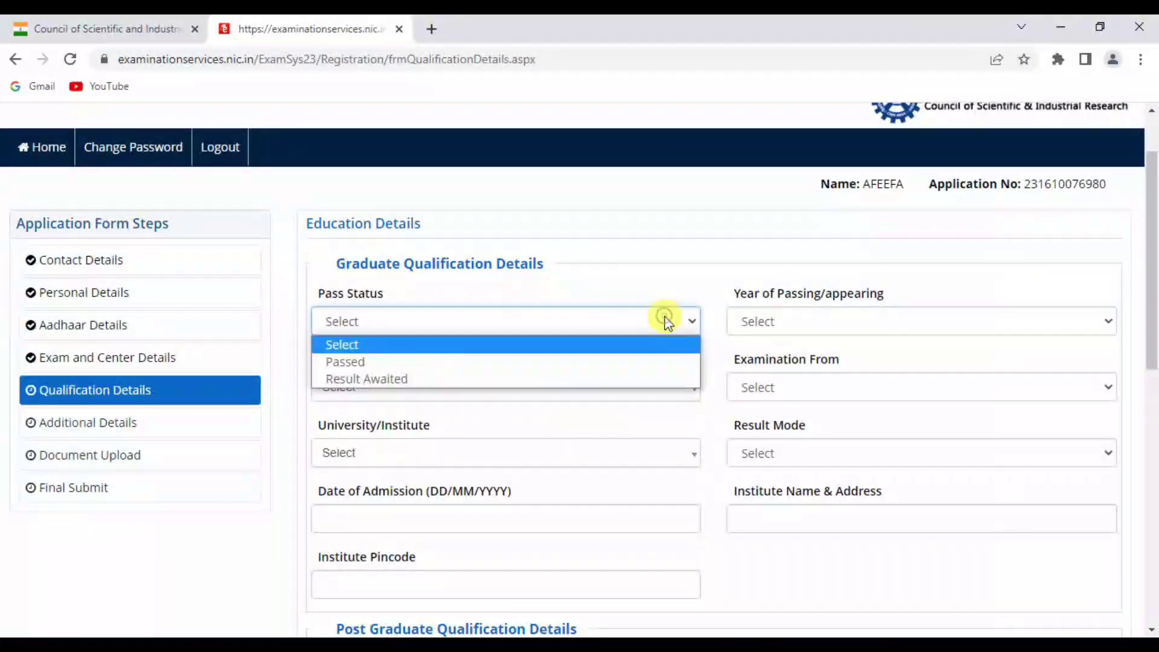
Mark graduation Passed with BS-MS course, examination taken in India
click(605, 365)
click(874, 328)
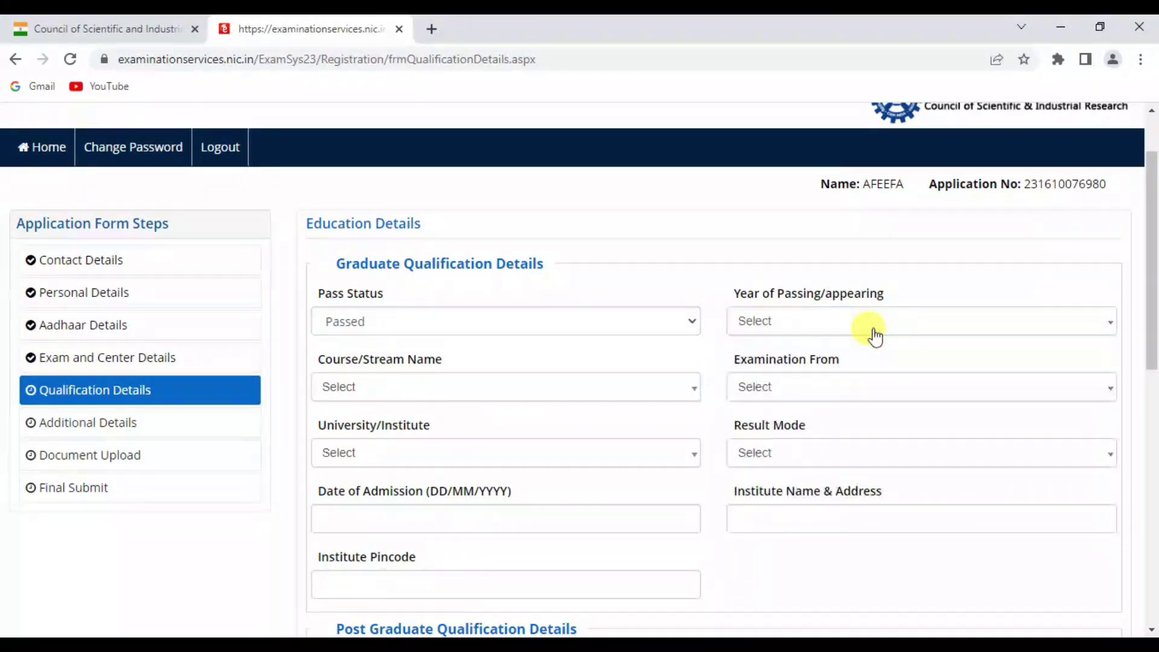
click(519, 386)
click(519, 507)
click(841, 301)
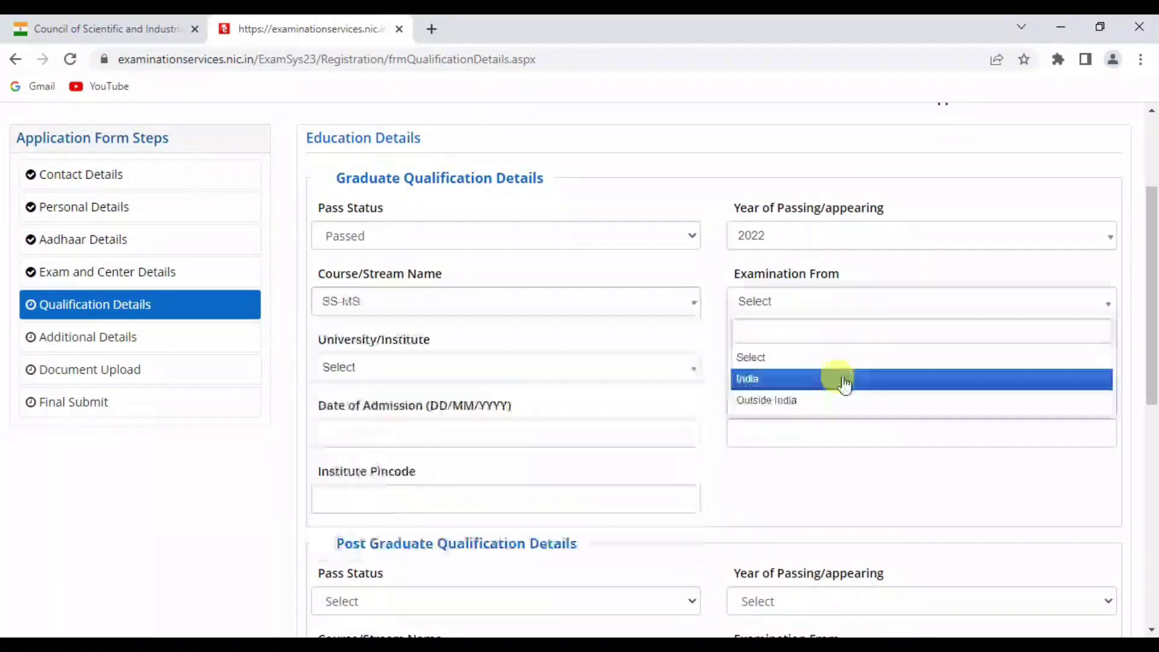
click(844, 381)
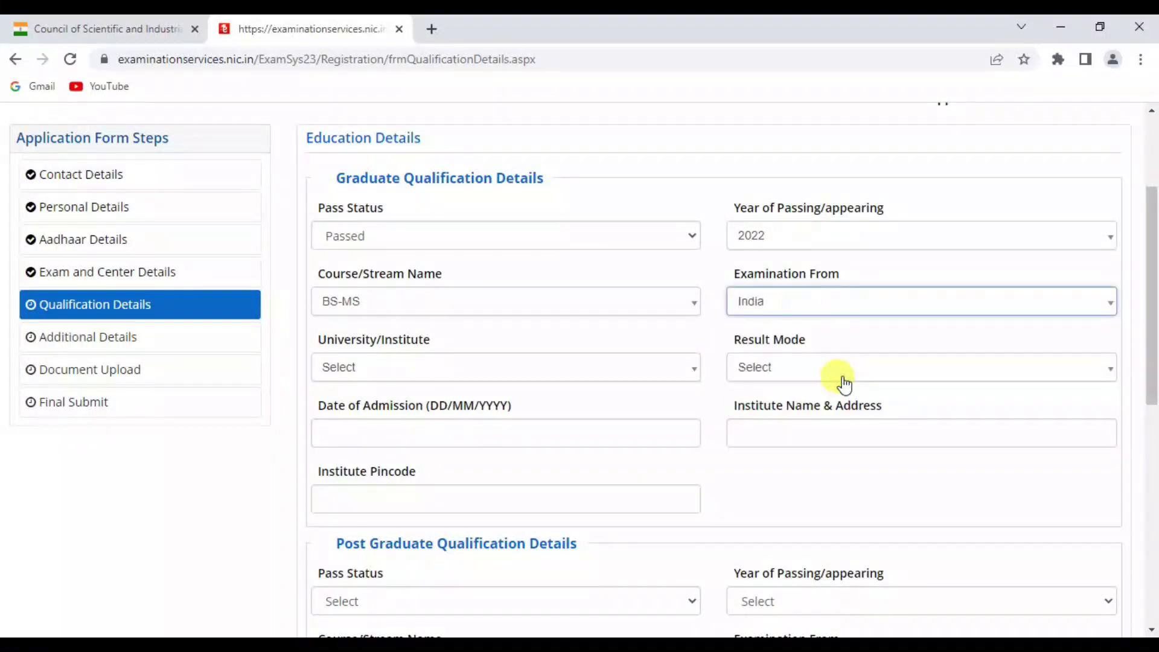
Set the university to Cochin University of Science & Technology and result mode to Percentage
scroll(785, 362, down, 3)
click(691, 197)
drag(687, 266, 691, 284)
click(501, 362)
click(779, 196)
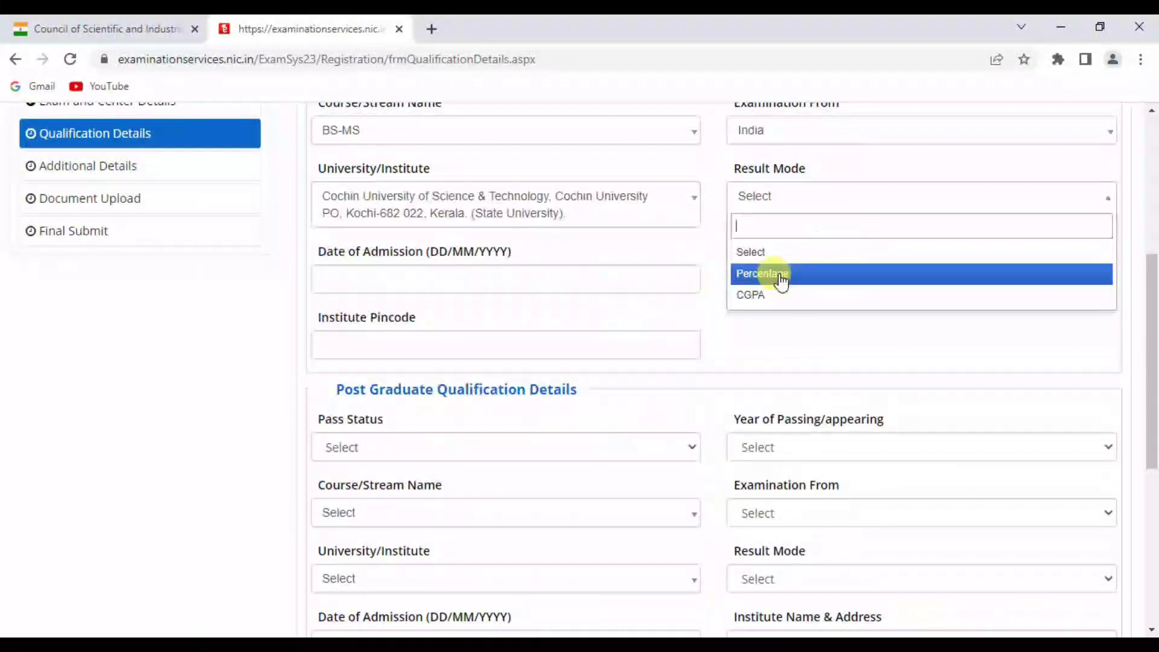
click(762, 273)
Enter total marks 800 and obtained marks 780 so the percentage computes
click(476, 280)
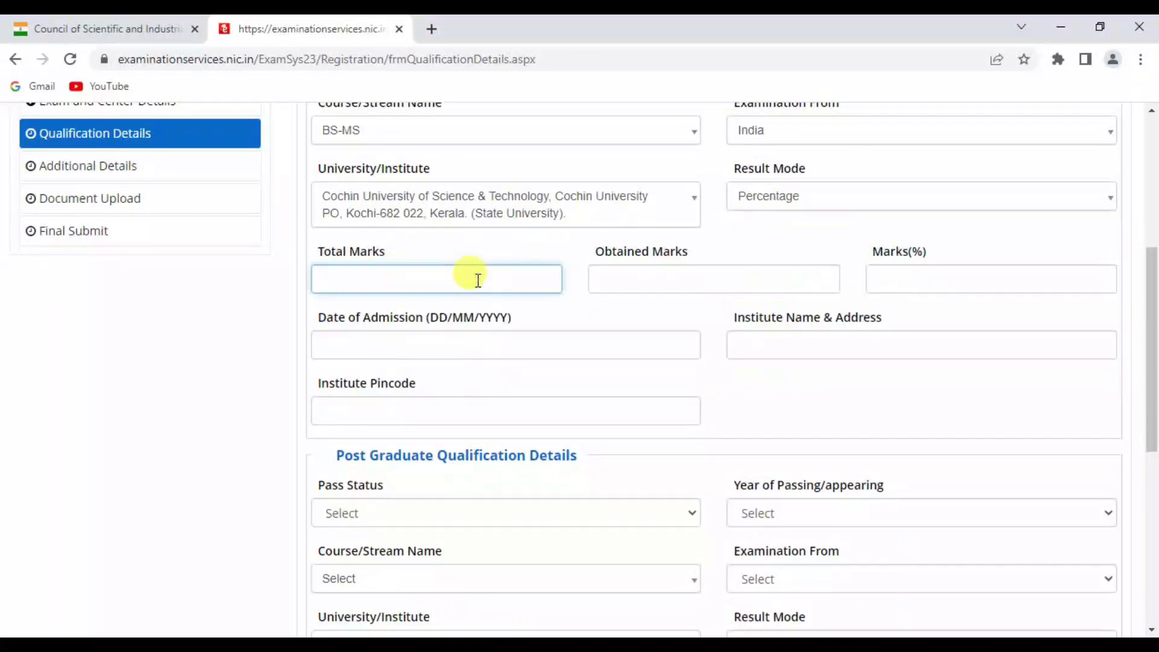
text(800)
key(Tab)
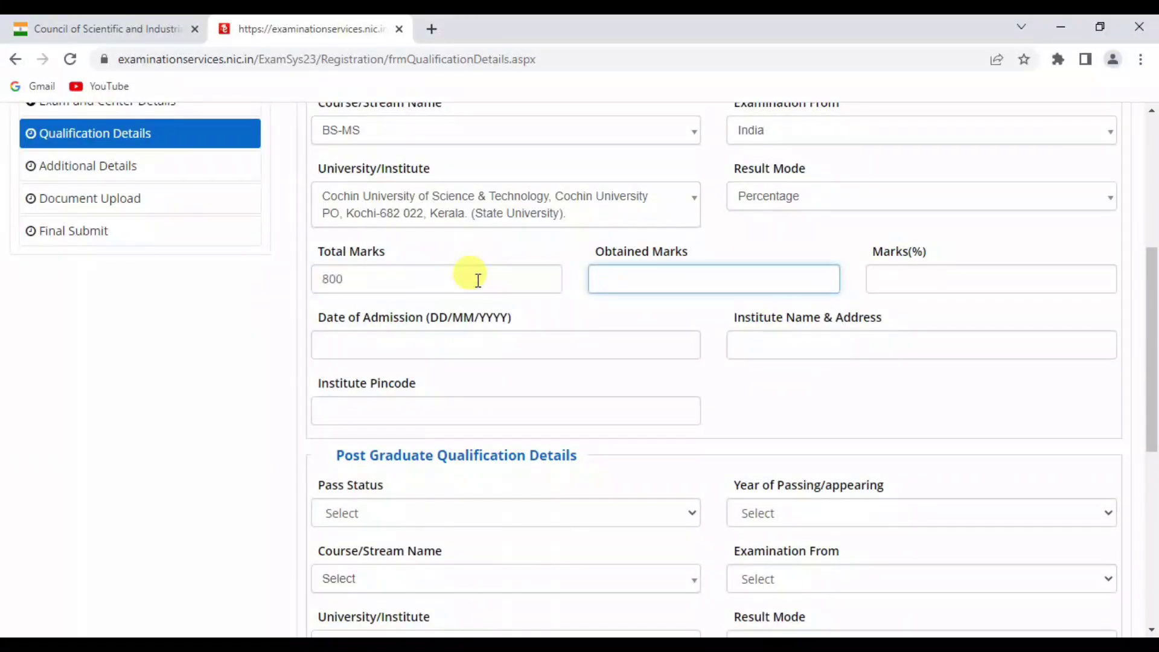
text(780)
key(Tab)
Fill in the graduation date of admission, rechecking the total and obtained marks fields
click(429, 342)
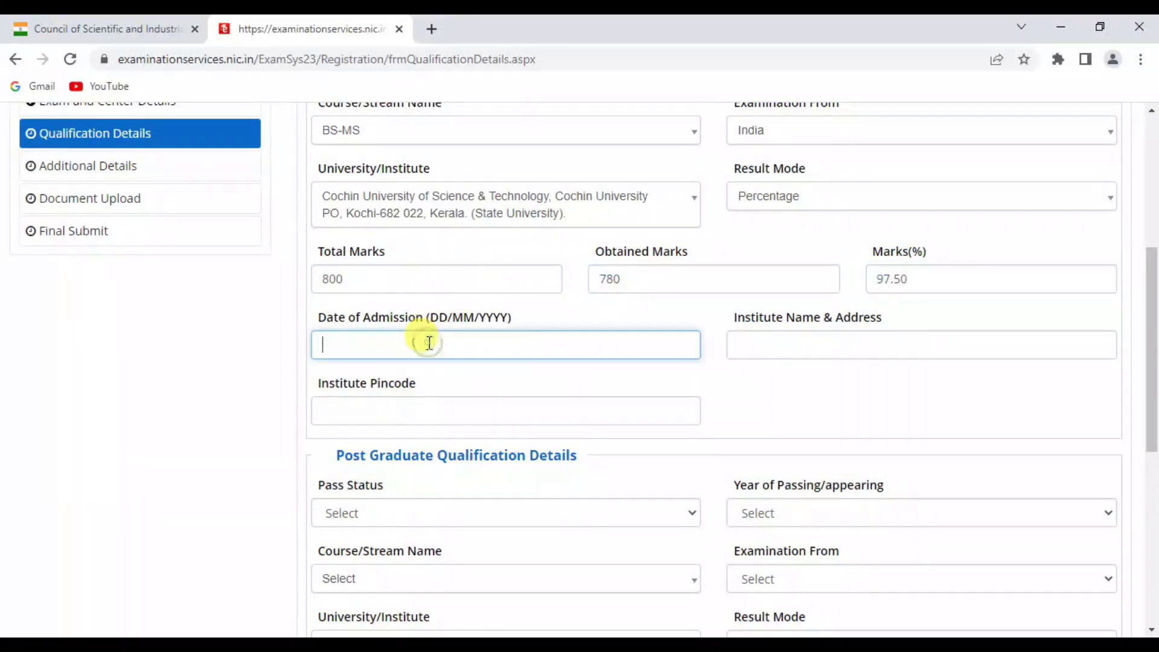
click(640, 217)
click(635, 218)
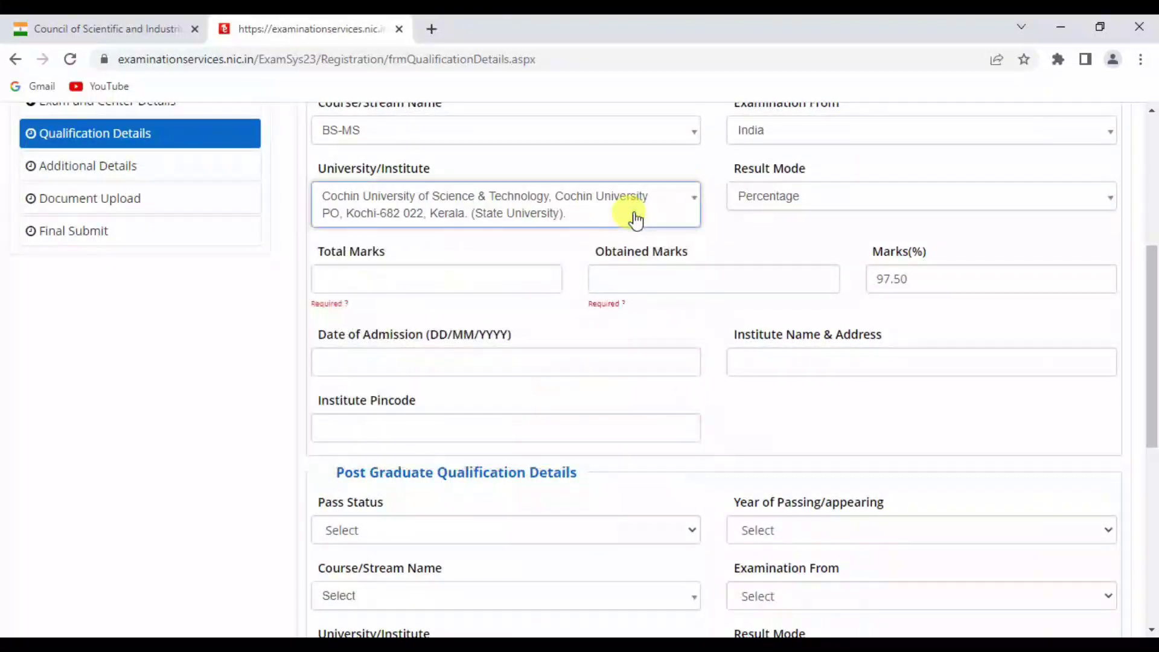
click(421, 267)
click(658, 280)
click(533, 359)
scroll(543, 314, down, 3)
click(433, 263)
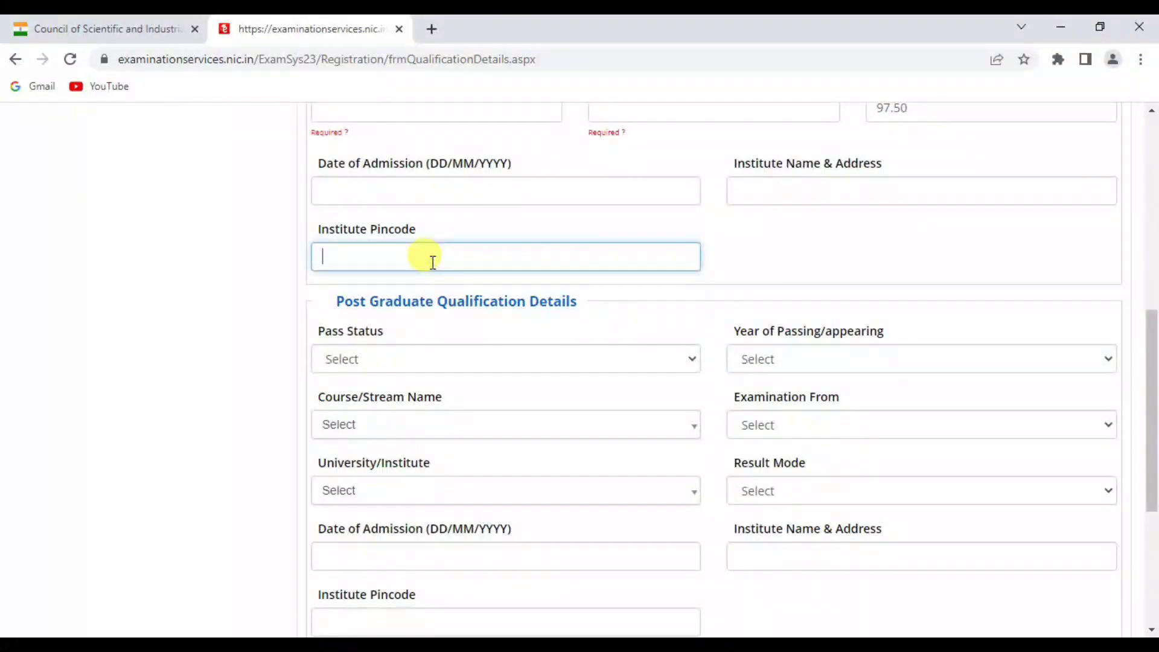
Leave the postgraduate pass status unchanged and save the qualification details
scroll(431, 259, down, 2)
click(499, 274)
click(502, 275)
scroll(503, 276, down, 3)
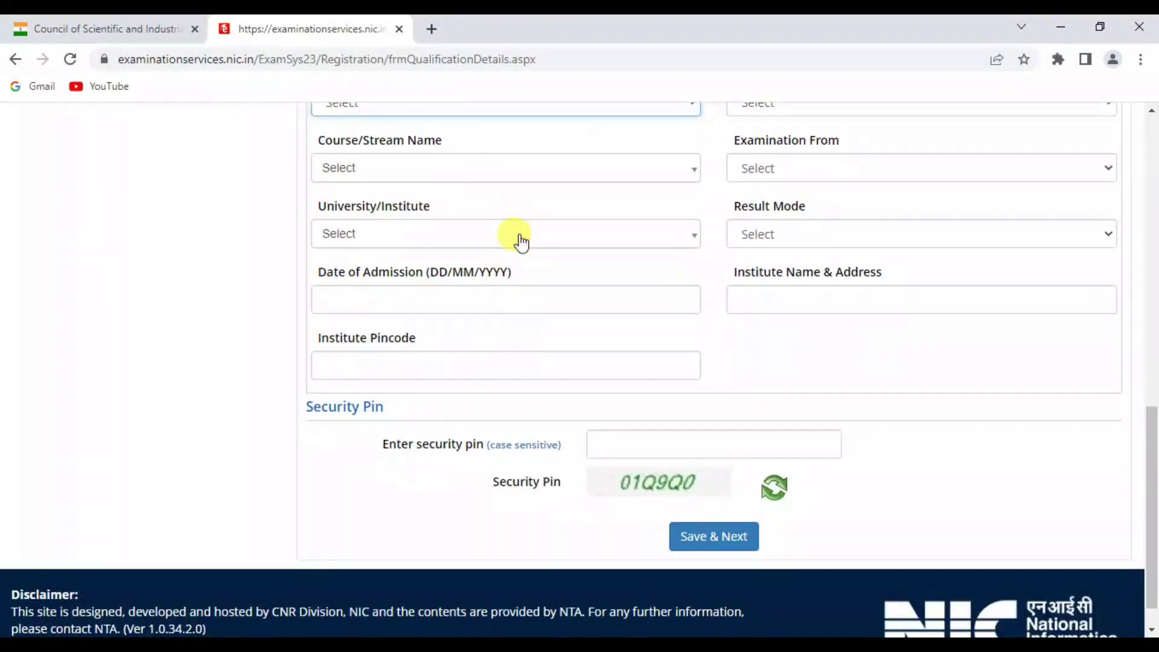
scroll(531, 314, down, 1)
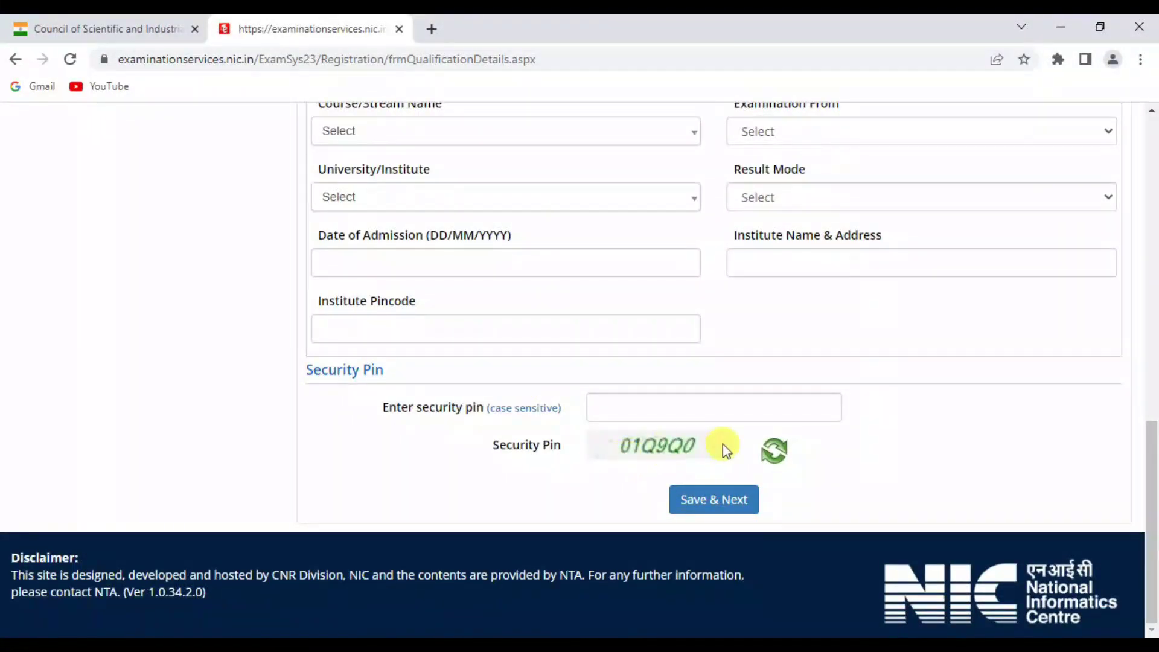
click(713, 499)
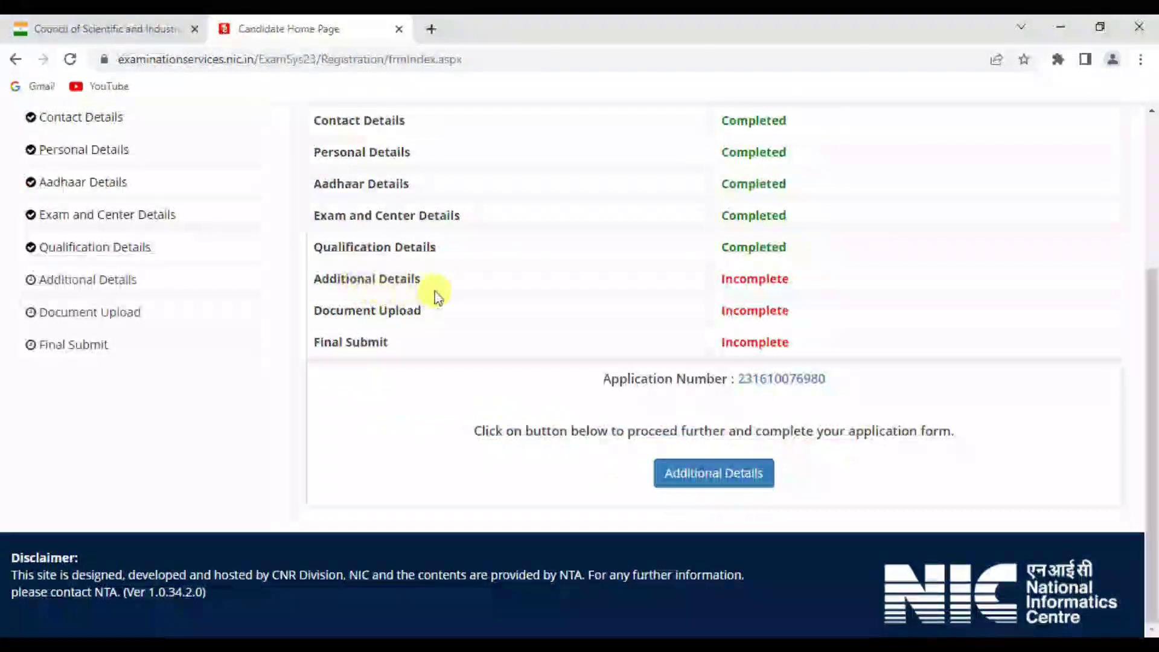
On Additional Details, answer No to already being a doctoral student
click(712, 473)
click(682, 349)
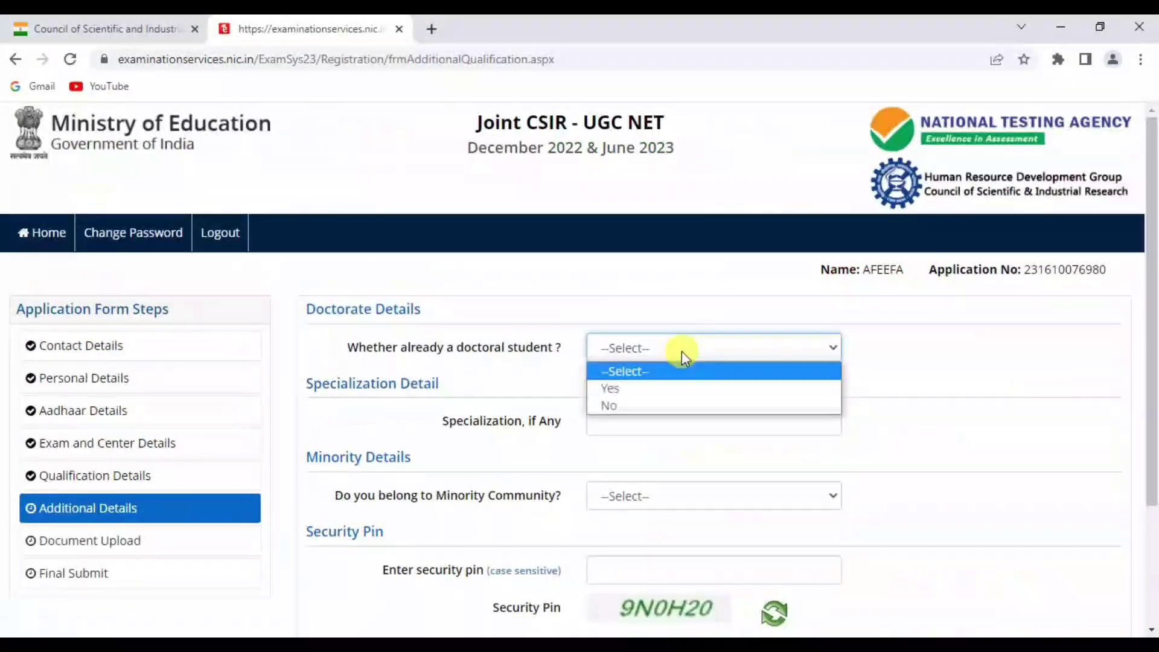
click(639, 406)
scroll(638, 406, down, 2)
click(649, 262)
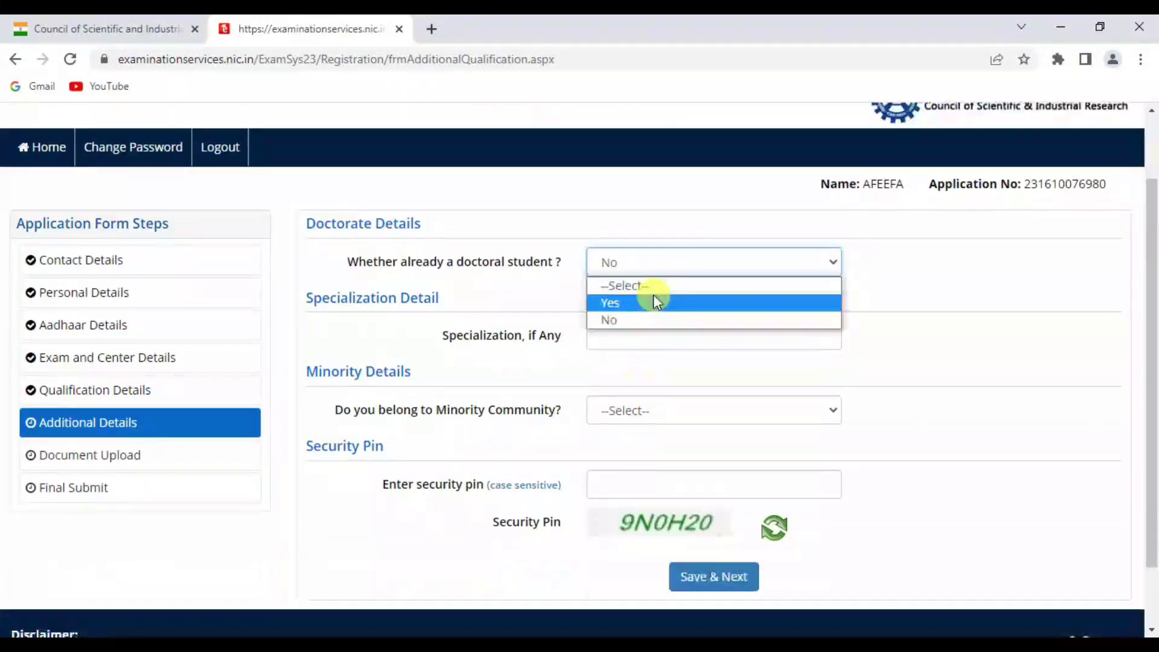
click(653, 300)
click(615, 299)
click(624, 349)
click(654, 262)
click(658, 322)
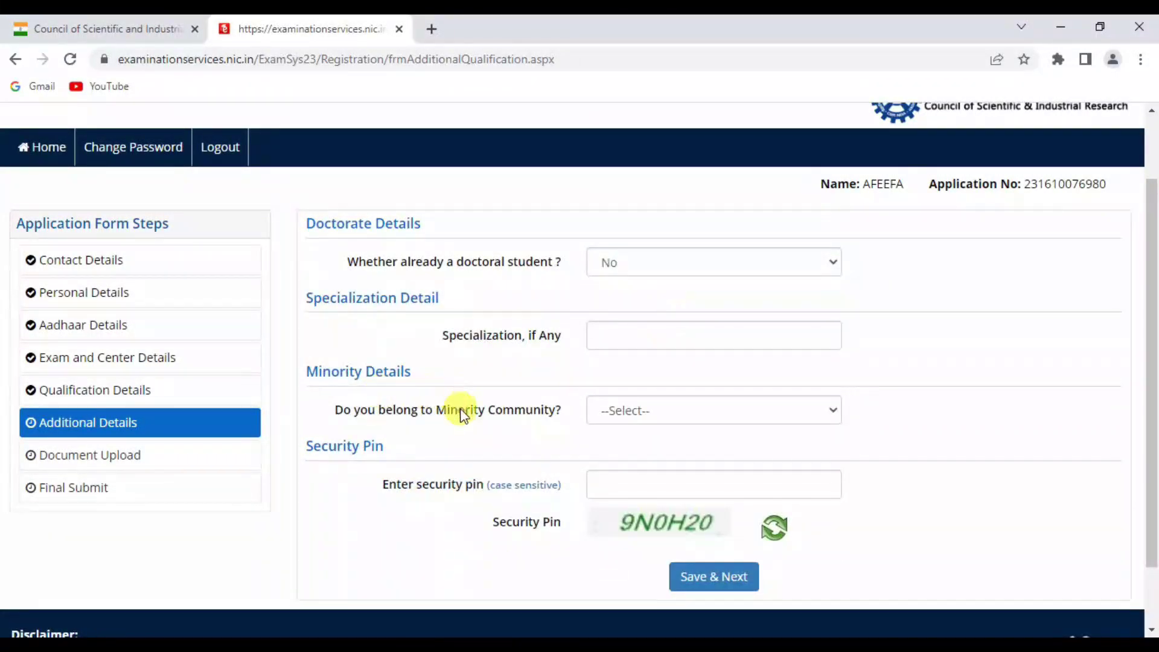
Mark minority community Yes (Muslim) and family income not below Rs 6 lakhs
click(708, 407)
click(645, 453)
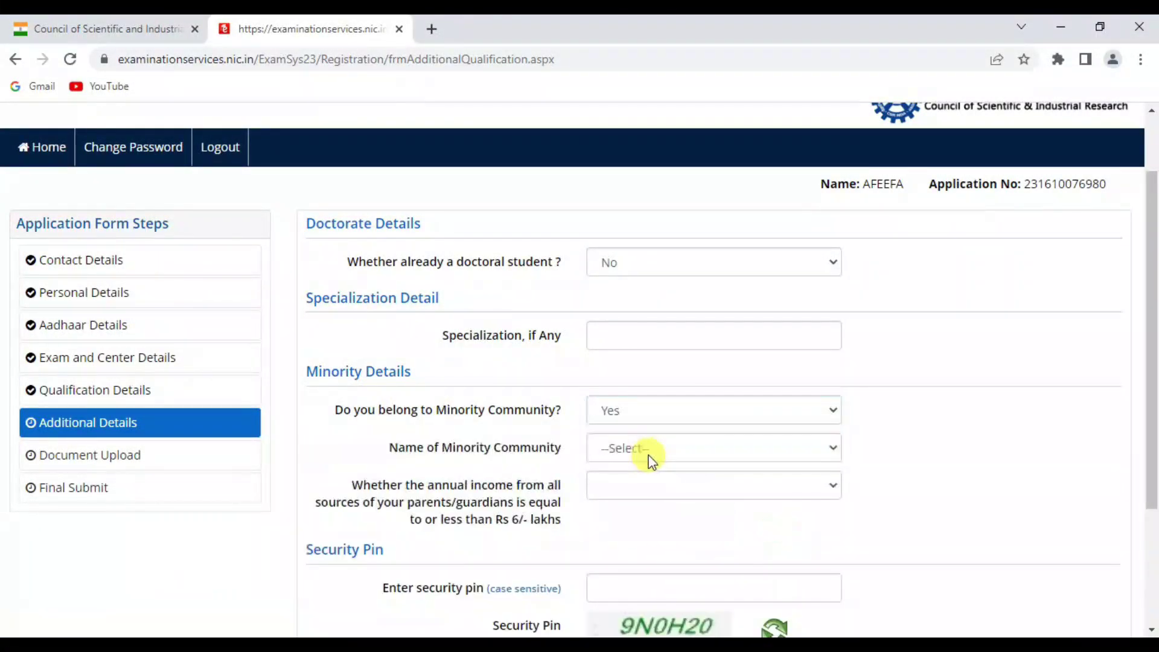
click(670, 452)
click(690, 489)
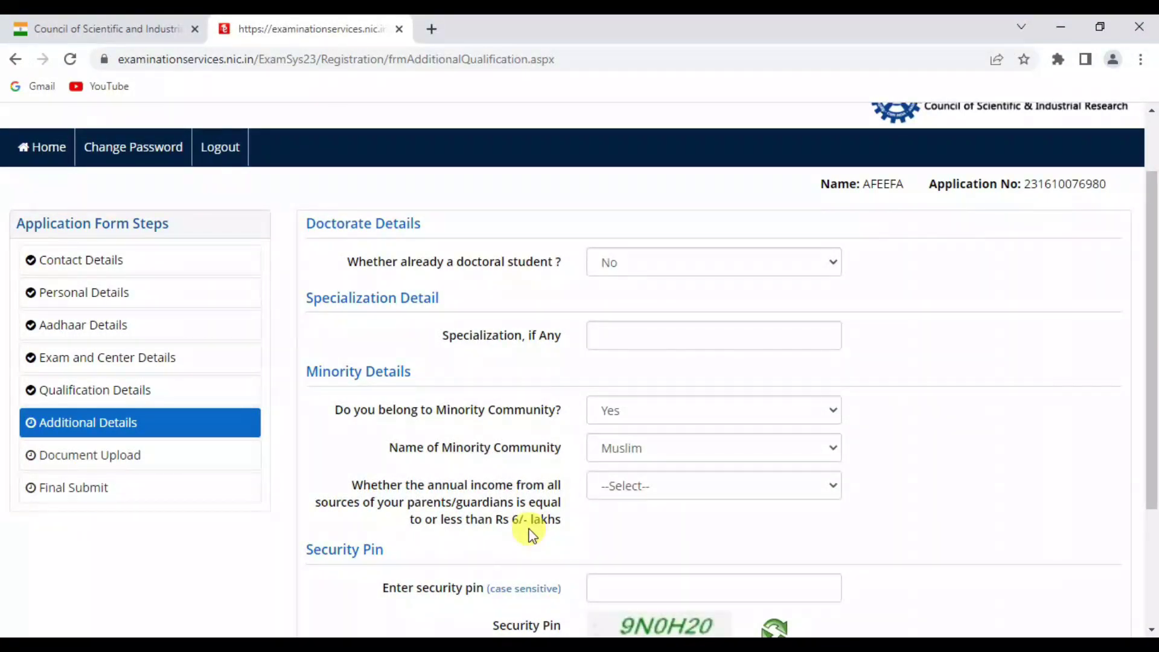
click(634, 489)
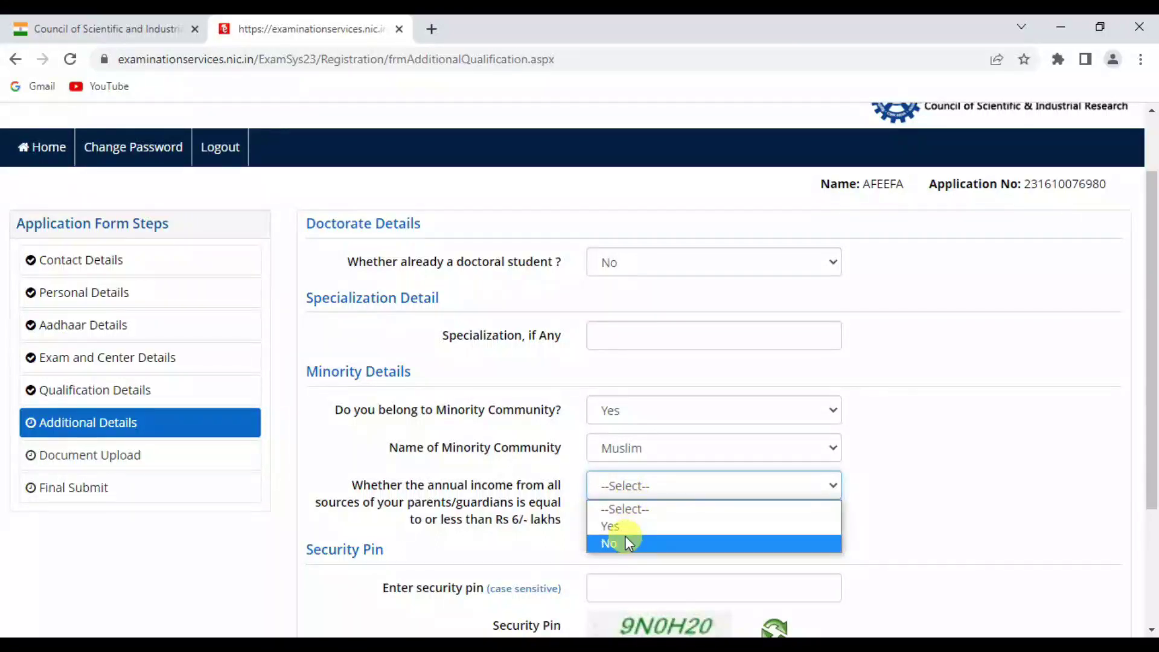
click(627, 542)
Enter the security pin and confirm saving the additional details
scroll(450, 396, down, 3)
click(599, 415)
text(9N0H20)
click(701, 510)
click(546, 402)
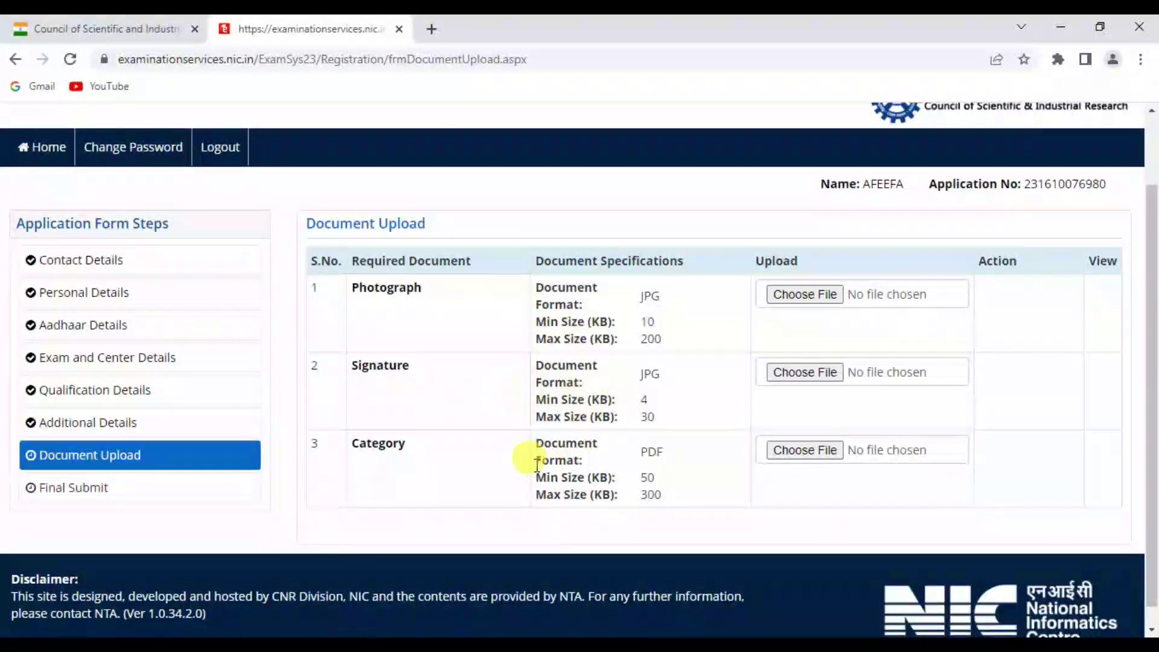
Attach the photograph and upload the keam sign image as the signature
click(806, 295)
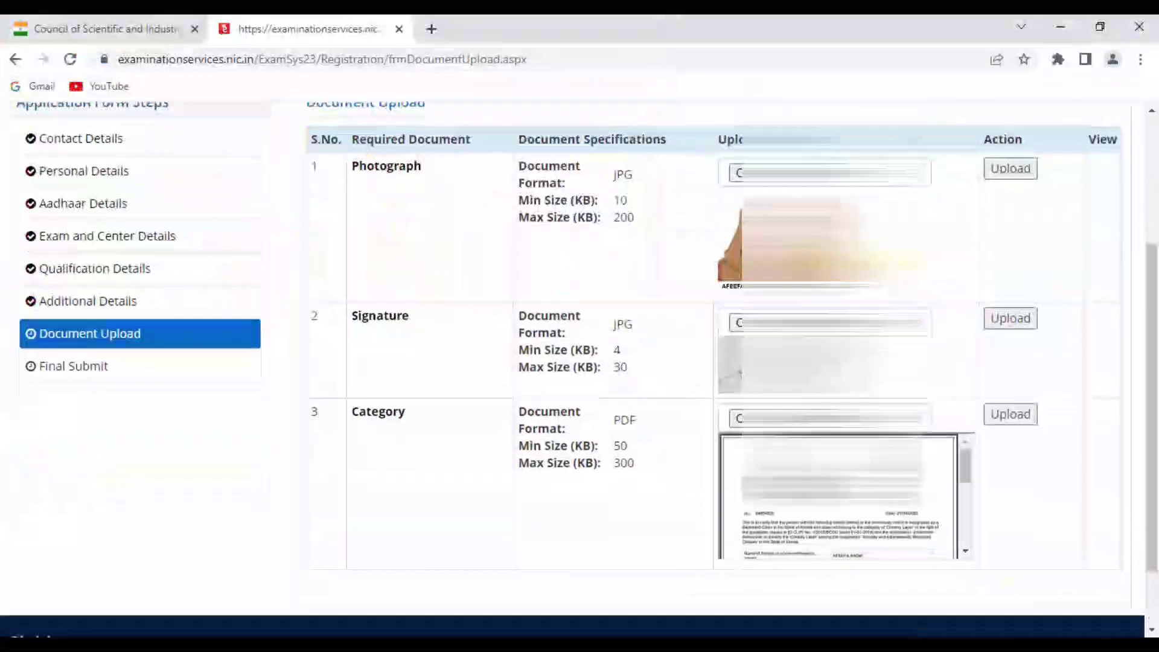
scroll(579, 362, down, 3)
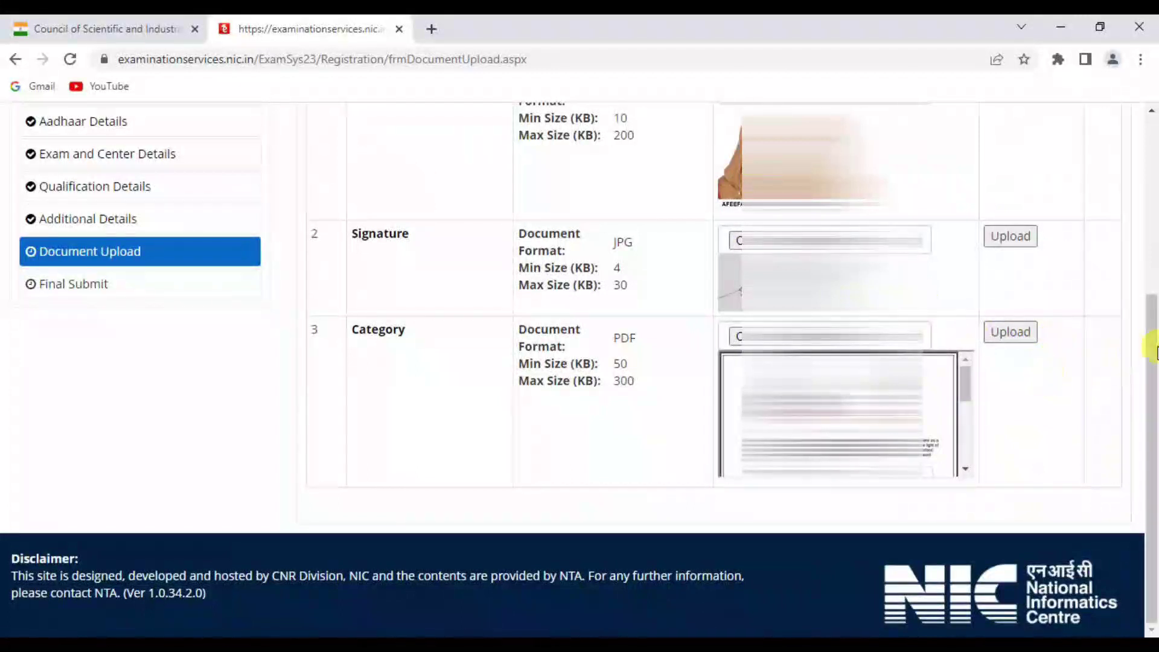
click(718, 474)
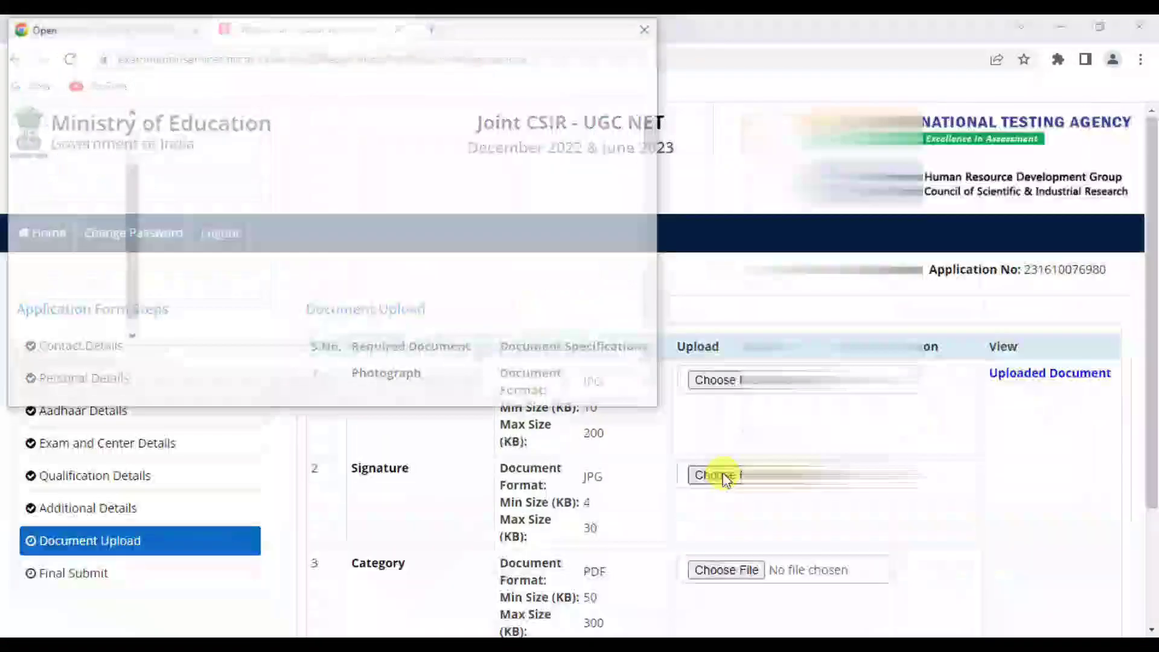
scroll(494, 254, down, 5)
click(491, 362)
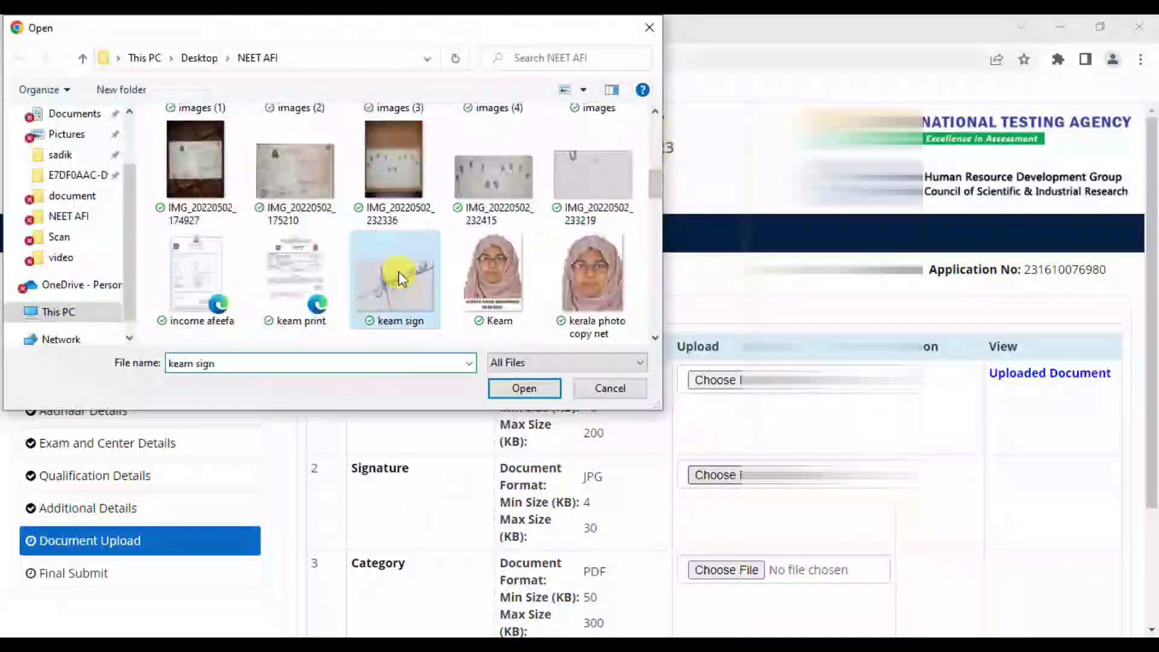
click(650, 485)
click(703, 571)
click(921, 490)
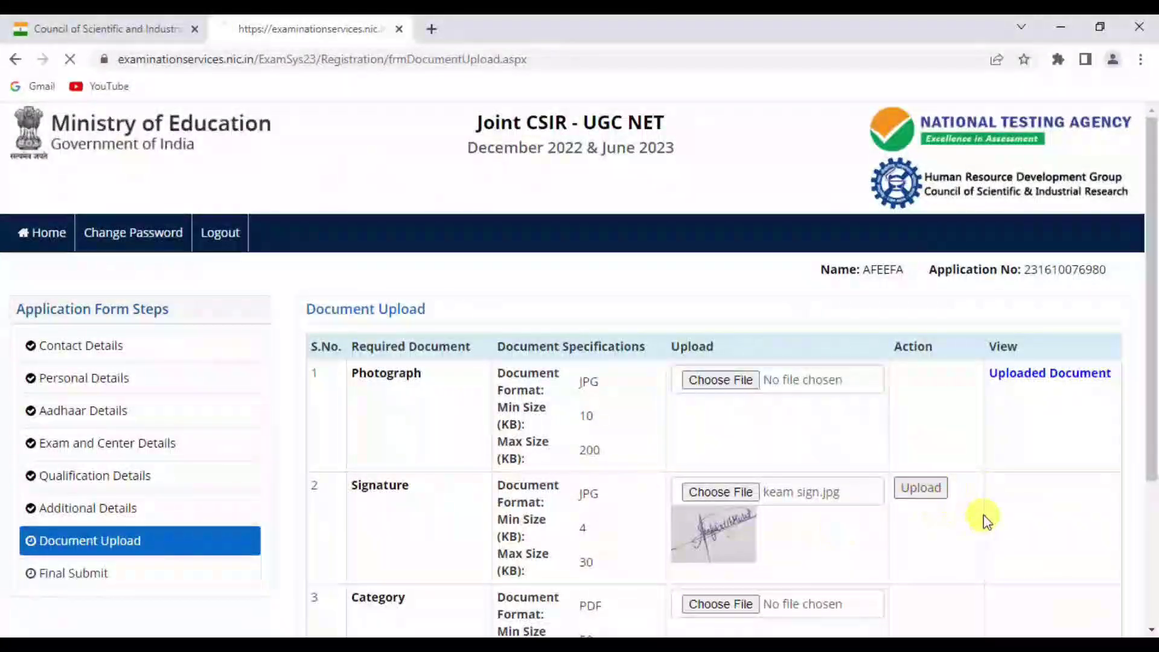
key(Return)
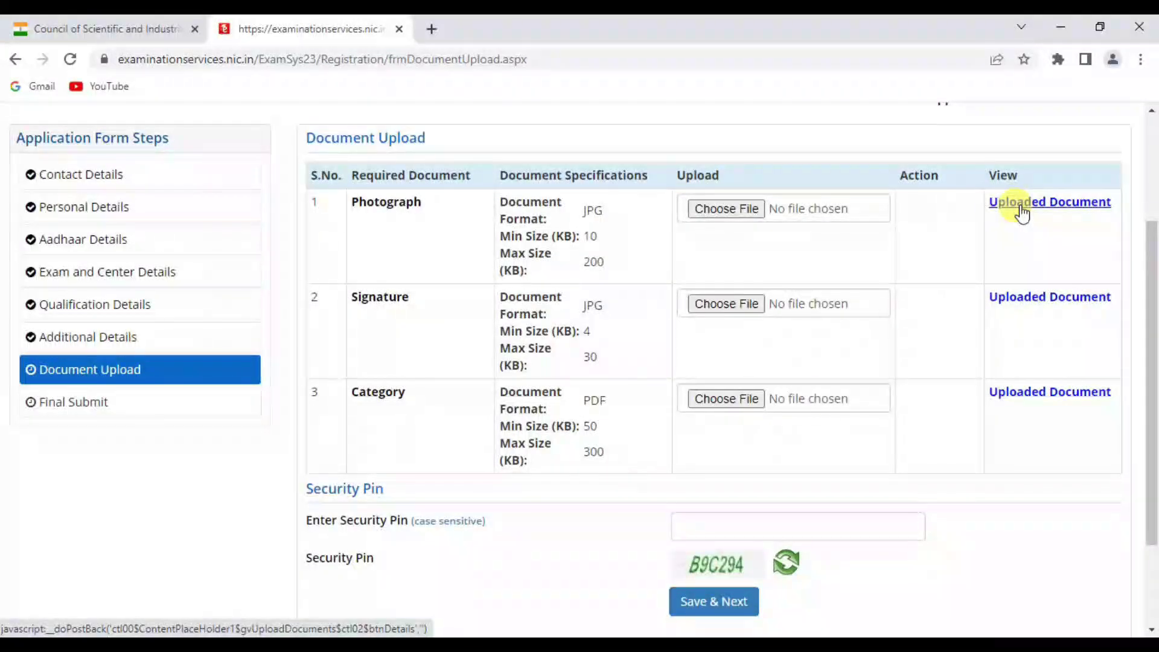
Enter the security pin and confirm submitting the document form
scroll(748, 401, down, 2)
click(748, 400)
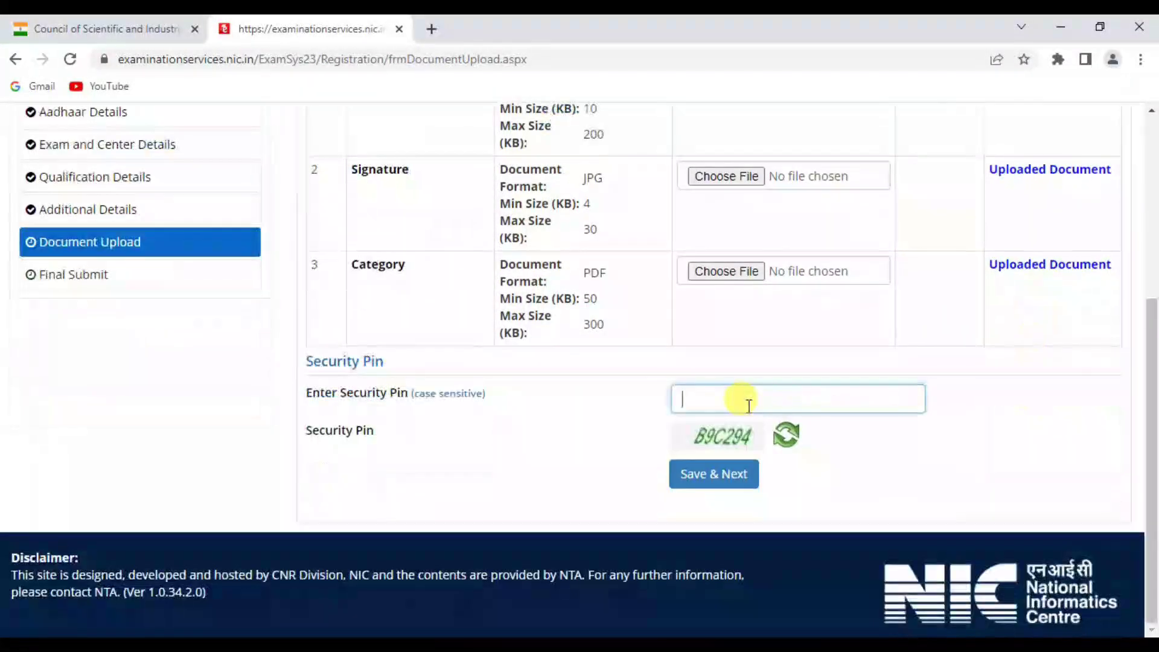
text(B9C294)
click(714, 473)
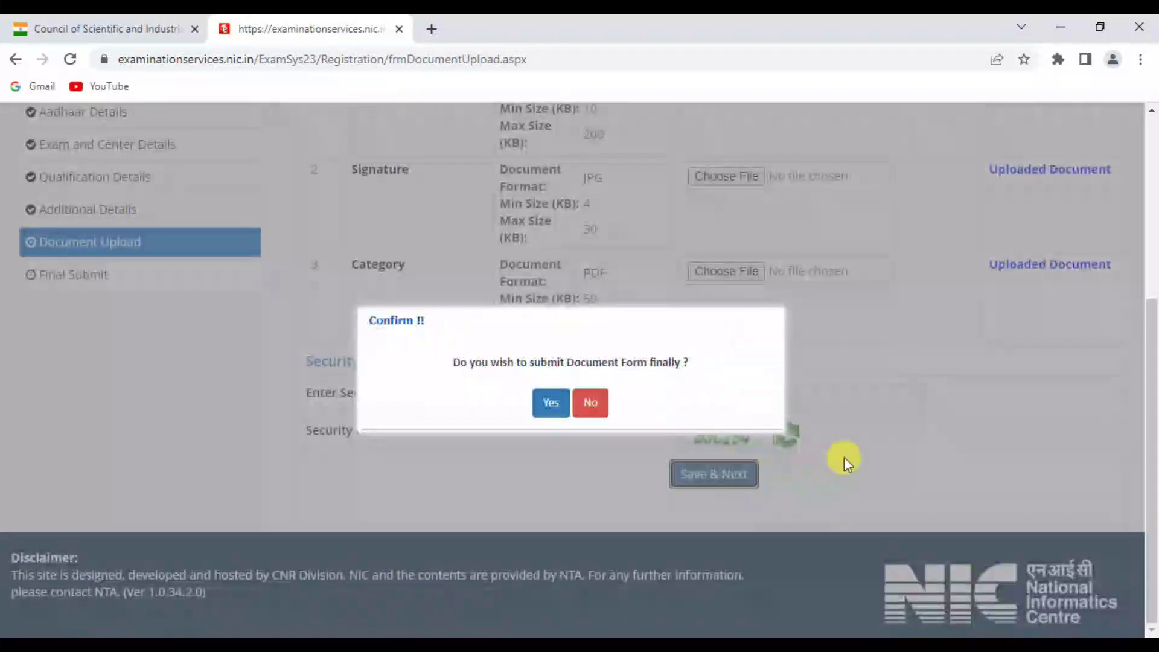
click(551, 402)
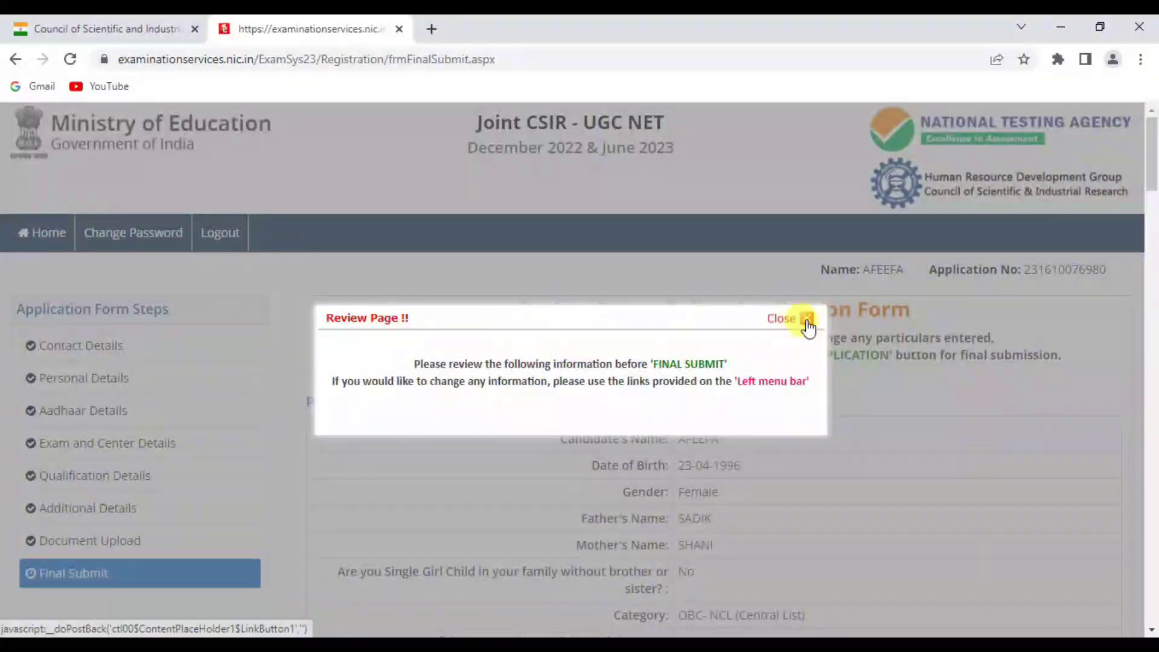
Accept the I Agree declaration and confirm Final Submission of Application
click(807, 319)
scroll(694, 386, down, 15)
scroll(714, 364, down, 20)
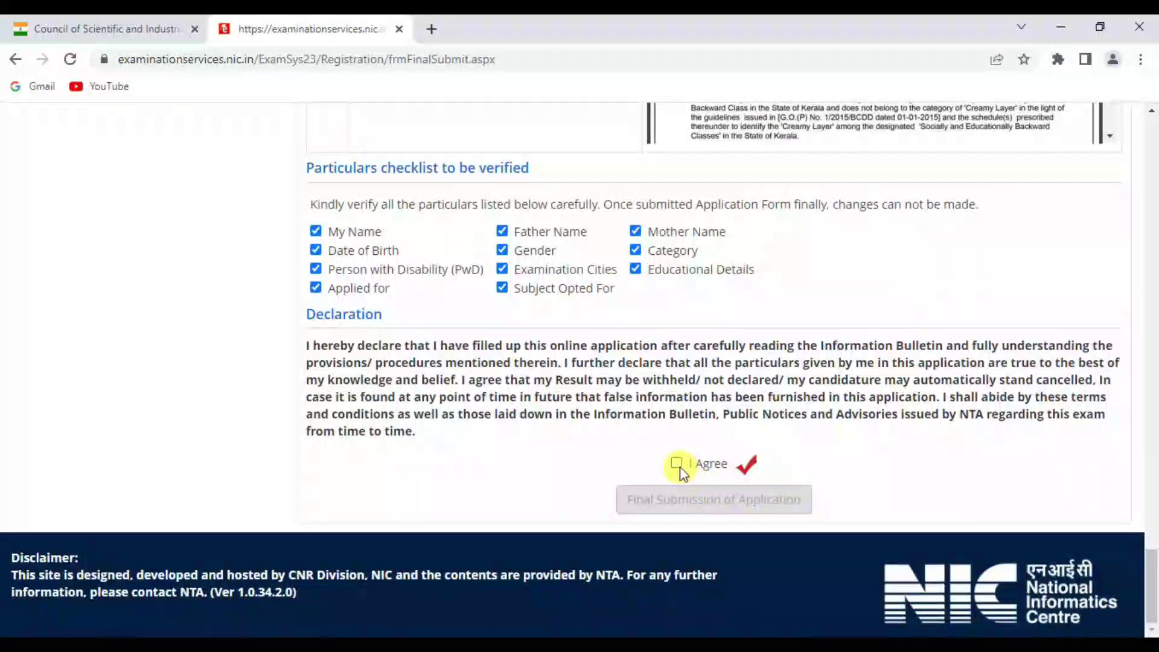
click(677, 466)
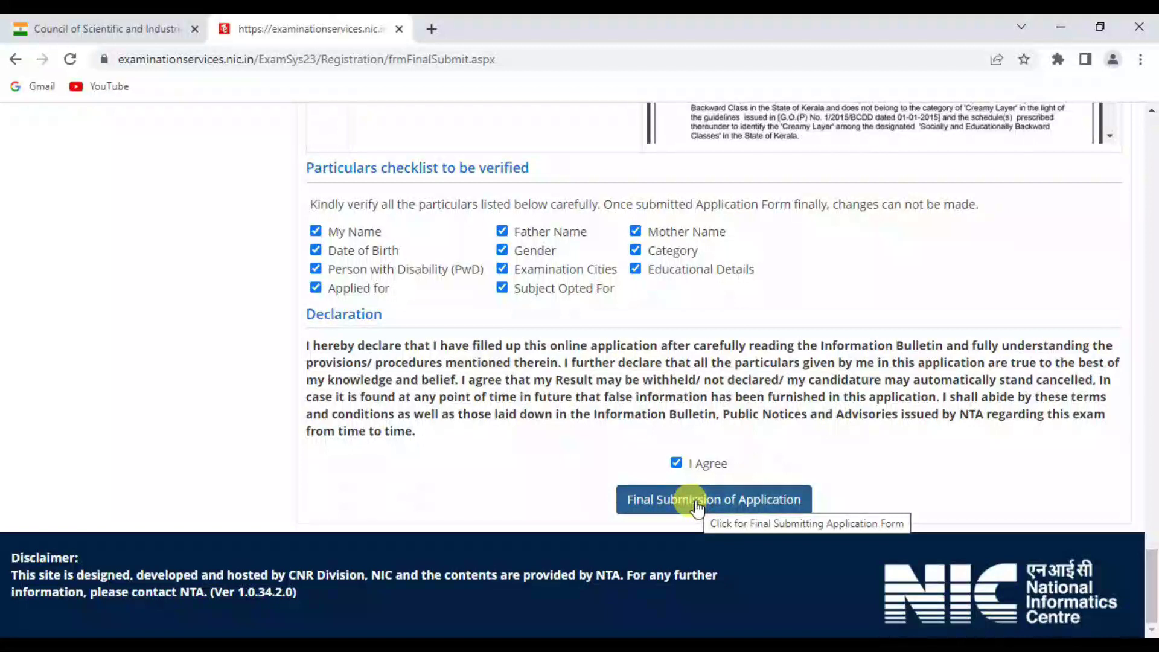
click(697, 506)
click(548, 401)
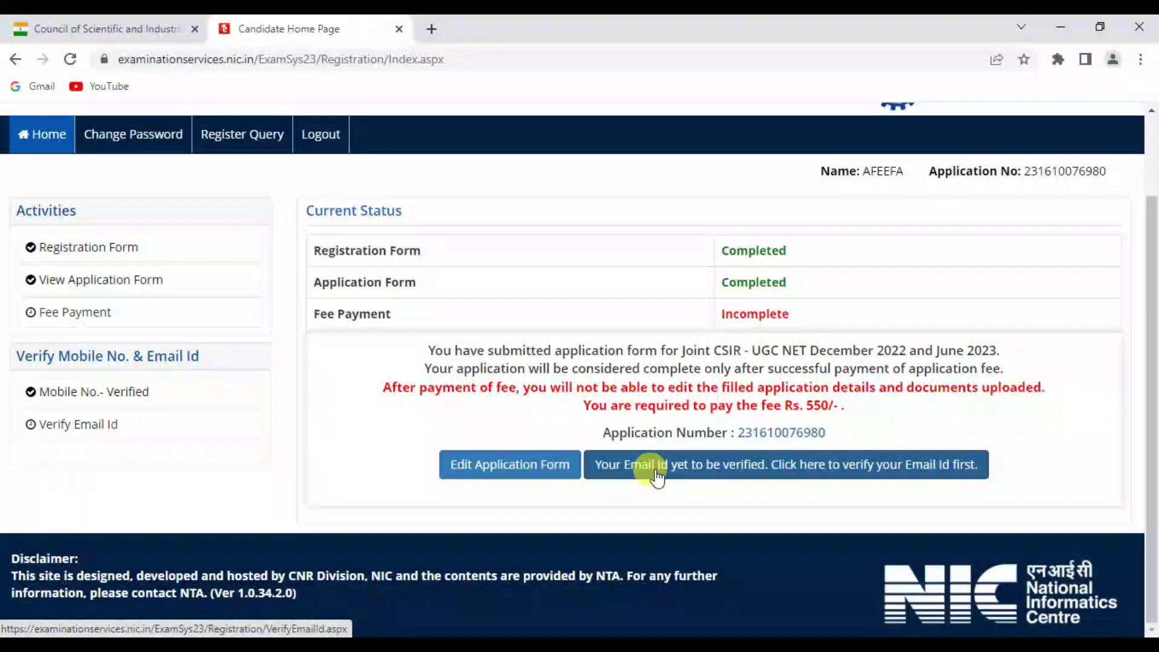
Verify the registered email id by submitting the security pin
click(656, 475)
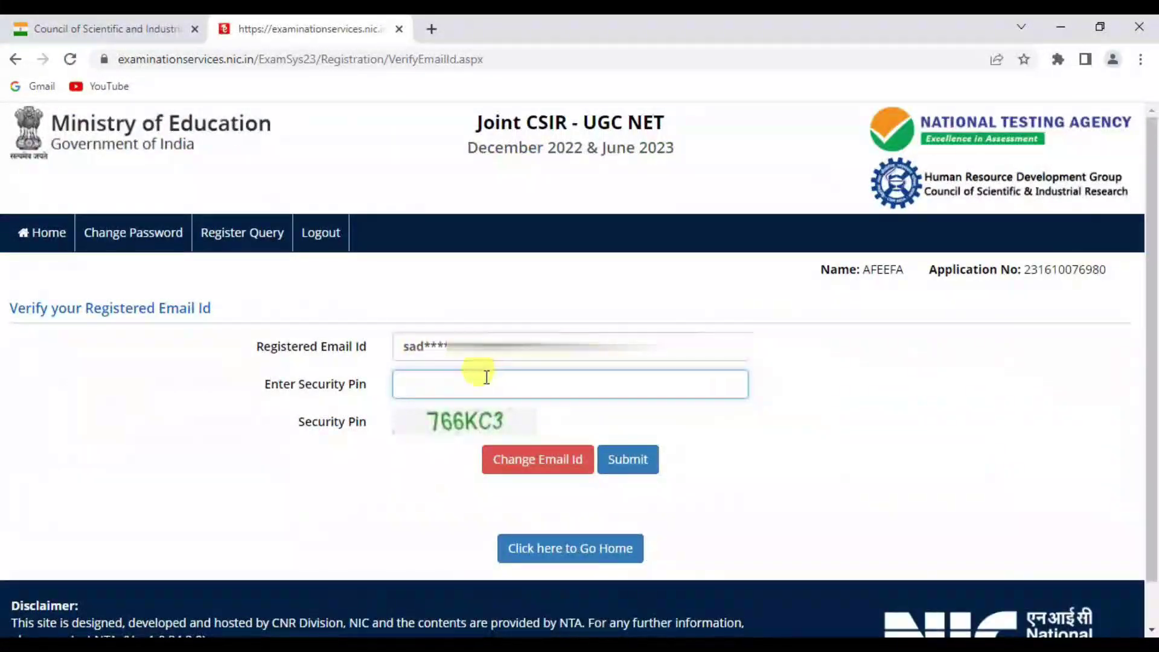
text(766KC3)
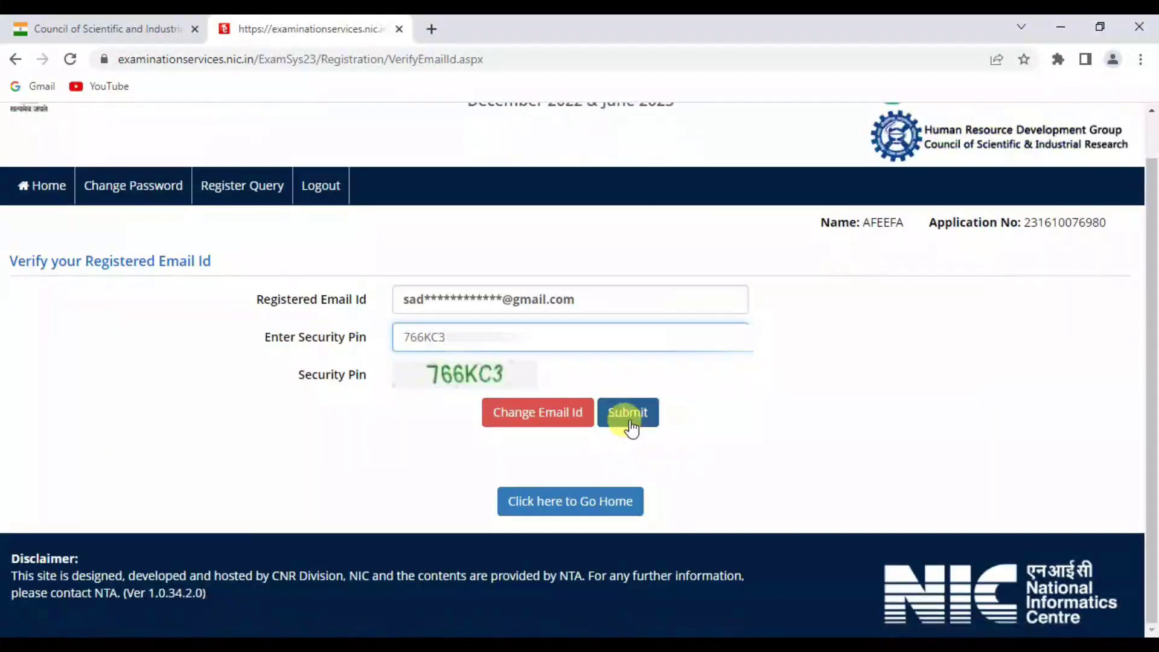
click(628, 425)
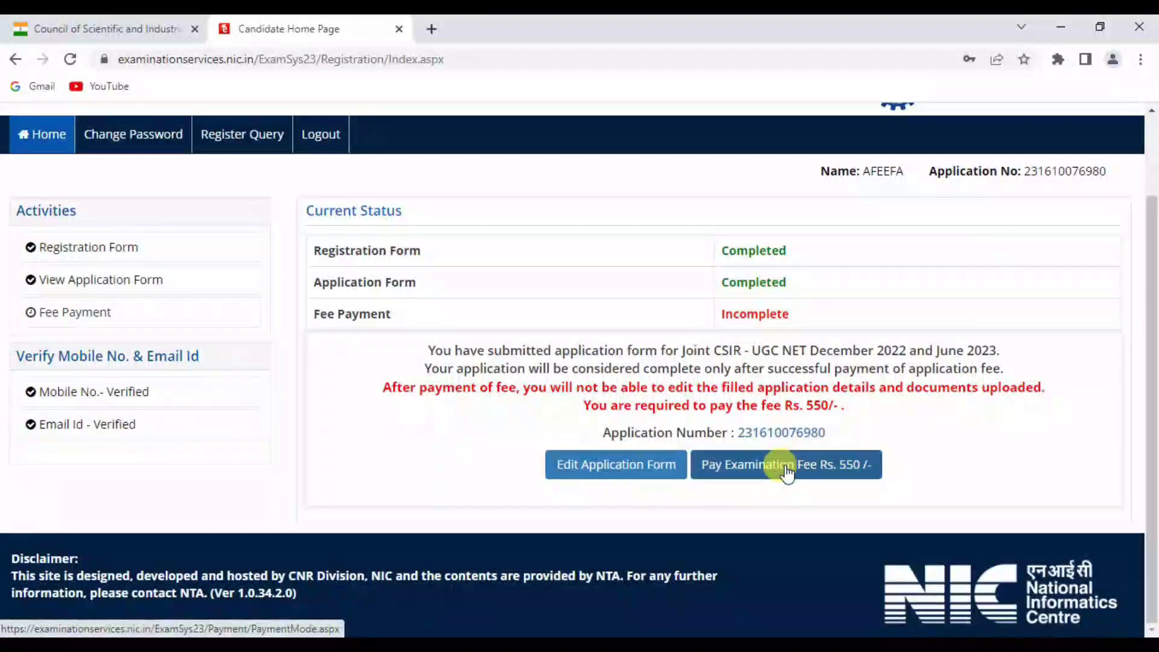
Pay the Rs 550 examination fee online, choosing SBI MOPS as provider
click(785, 466)
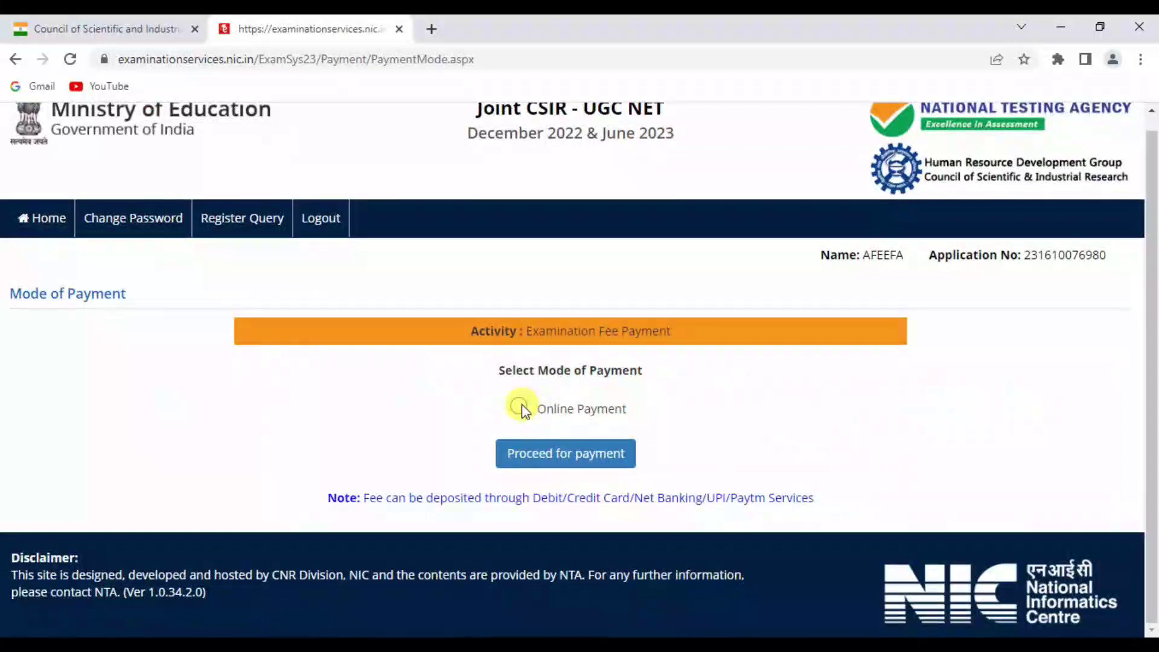
click(519, 406)
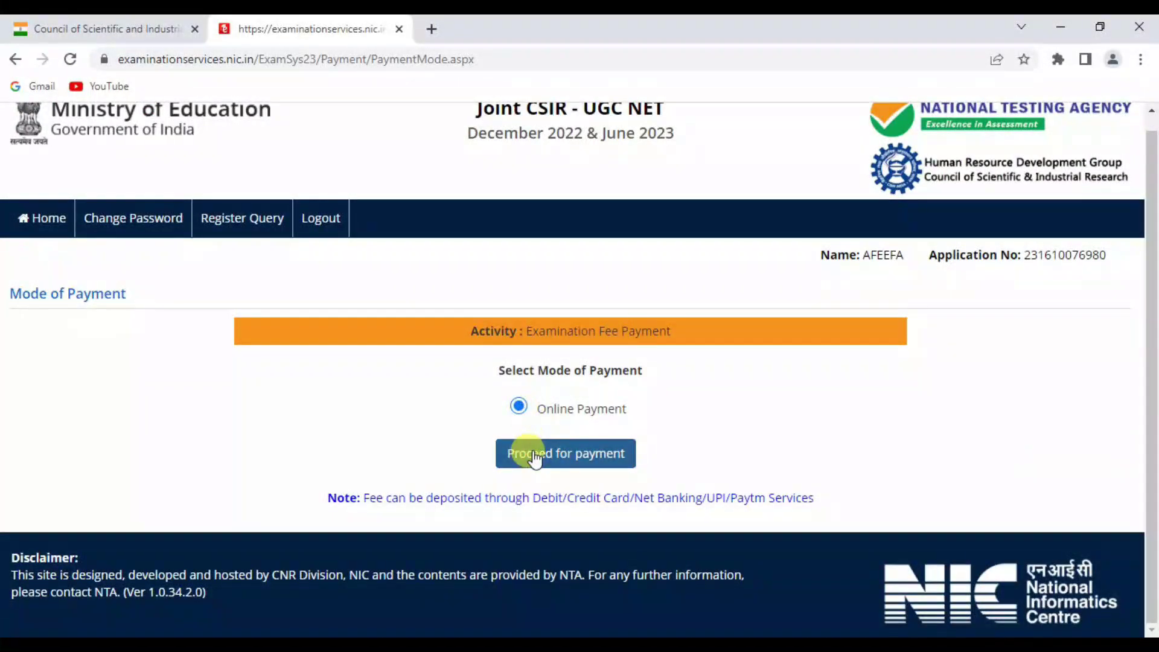
click(534, 455)
click(655, 155)
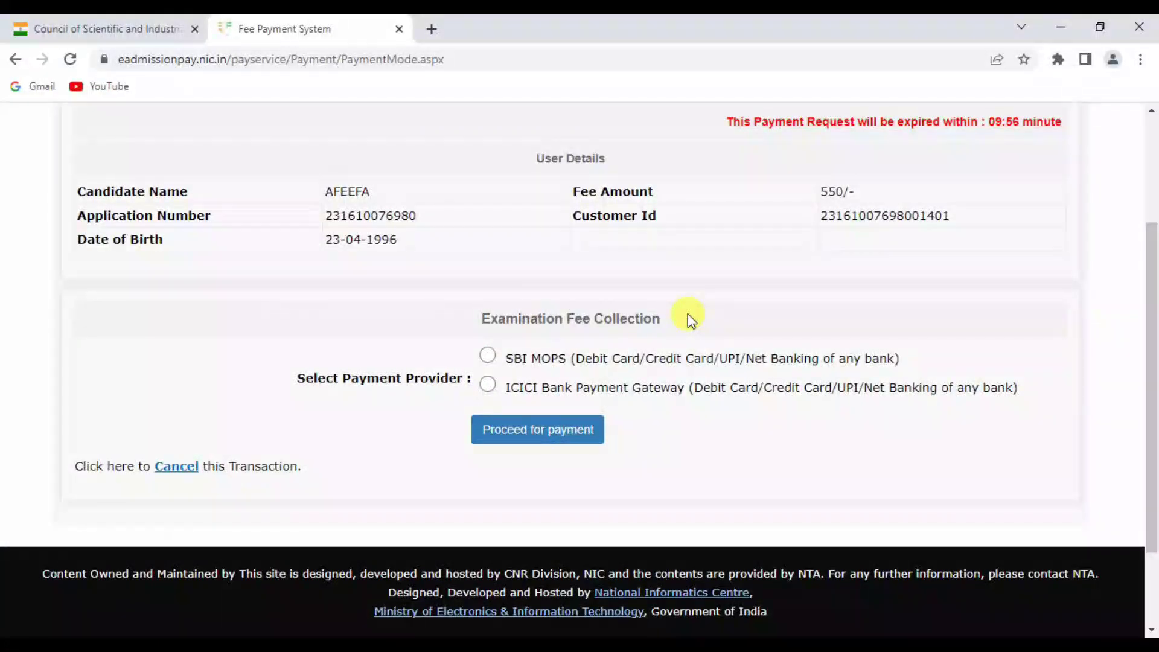
click(488, 356)
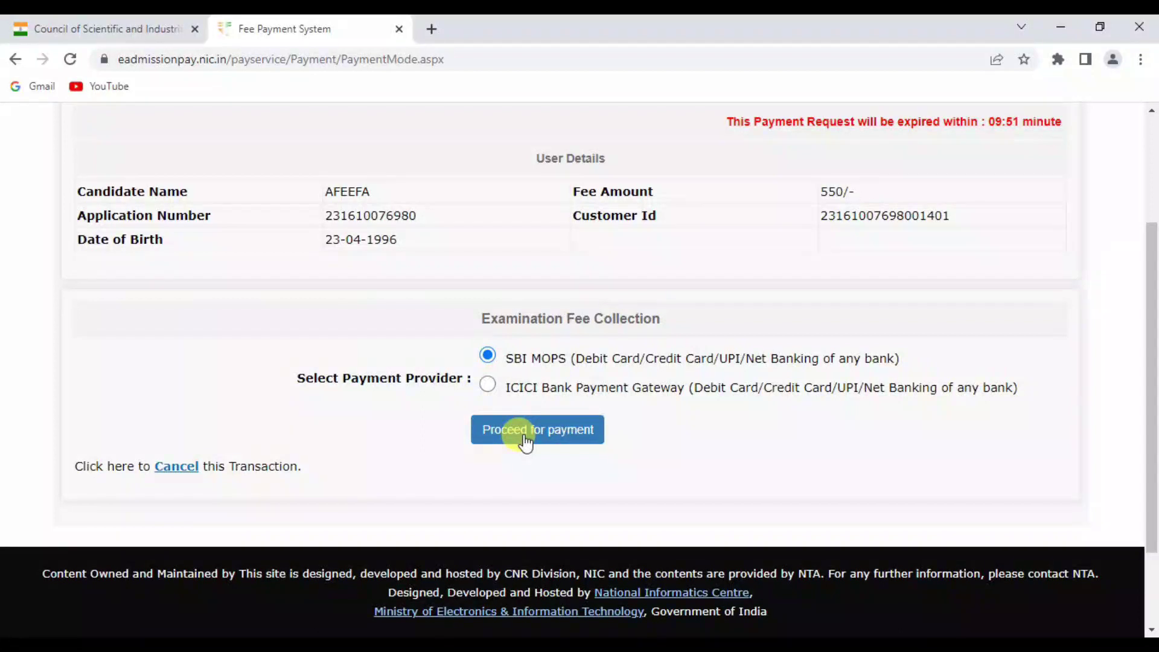
click(523, 436)
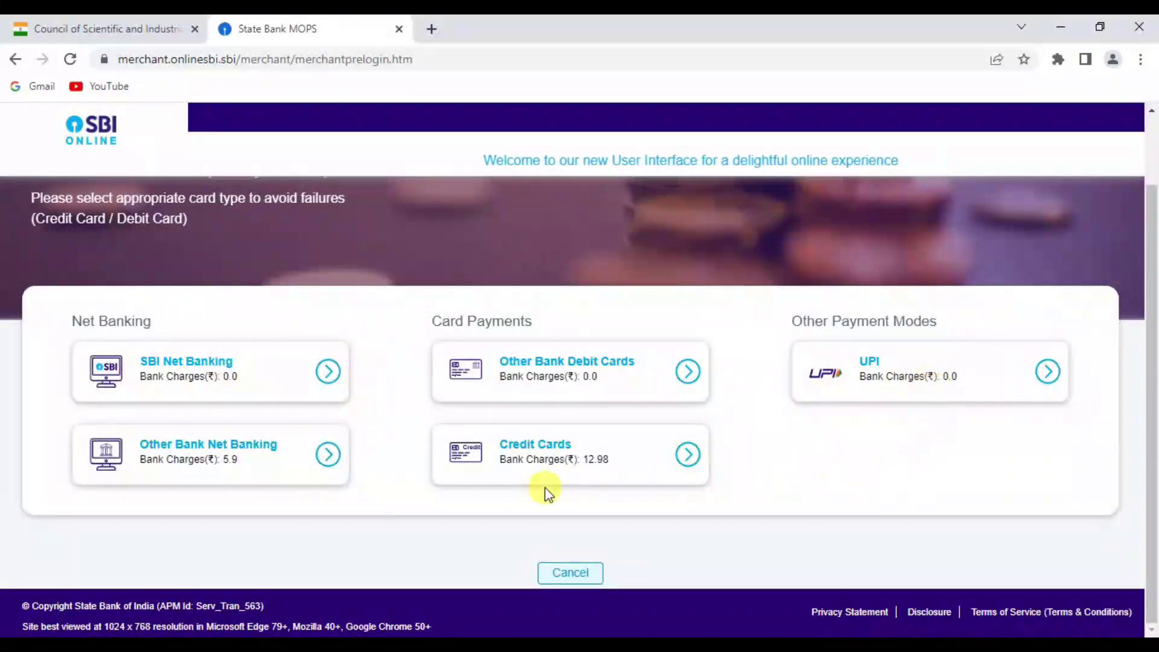
Choose UPI with QR code payment and confirm the request
click(882, 382)
click(249, 372)
click(429, 447)
scroll(501, 425, down, 4)
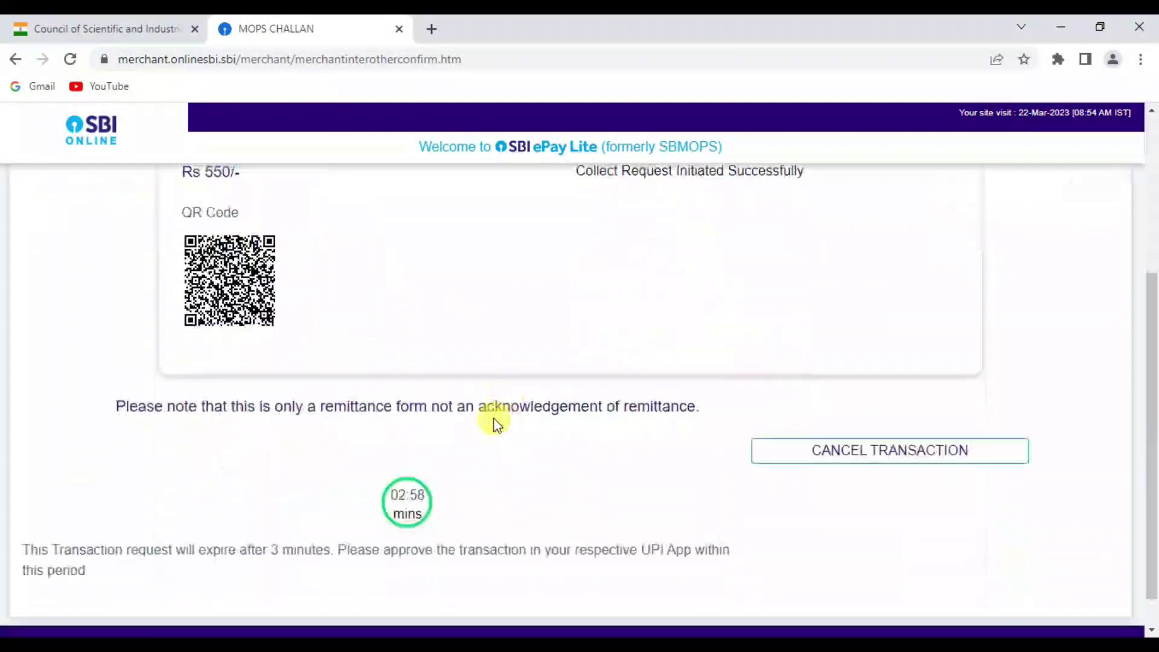